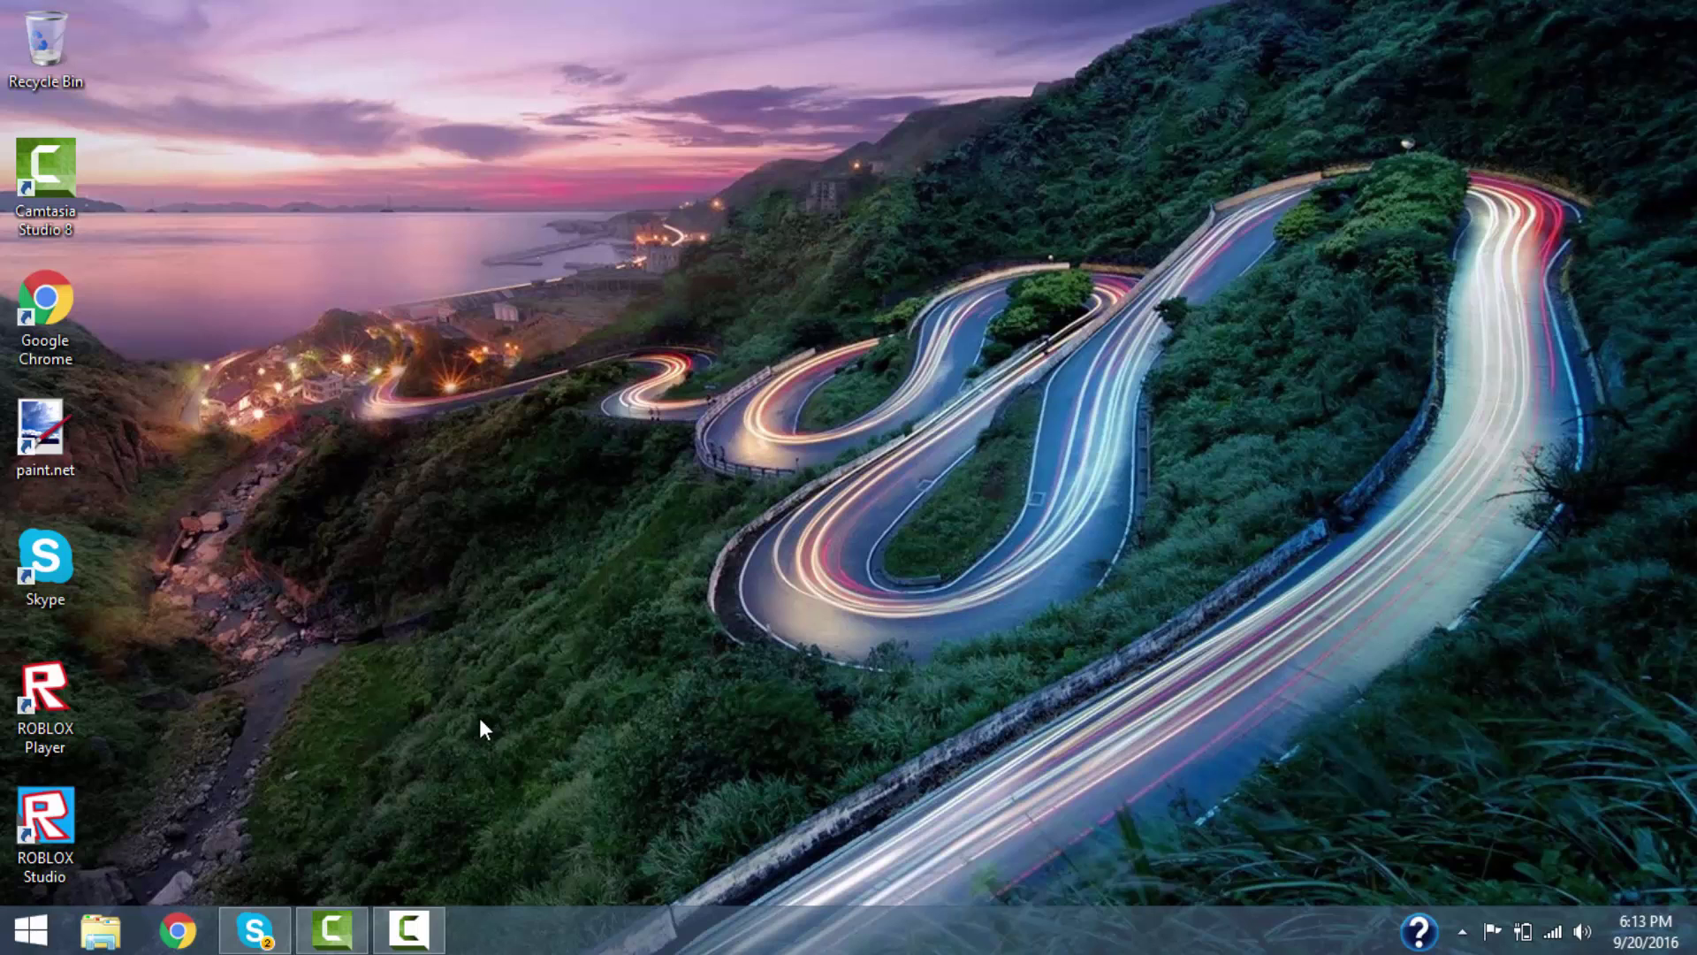
Drag across the Windows desktop four times, leaving the shortcuts unchanged and no program open
{"action": "left_click_drag", "start_coordinate": [324, 782], "coordinate": [594, 716]}
{"action": "left_click_drag", "start_coordinate": [392, 490], "coordinate": [563, 540]}
{"action": "left_click_drag", "start_coordinate": [20, 443], "coordinate": [140, 448]}
{"action": "mouse_move", "coordinate": [456, 524]}
{"action": "left_mouse_down"}
{"action": "mouse_move", "coordinate": [495, 507]}
{"action": "mouse_move", "coordinate": [445, 513]}
{"action": "left_mouse_up"}
Launch paint.net and open the Clash Royale Button.pdn file from Pictures
{"action": "double_click", "coordinate": [45, 431]}
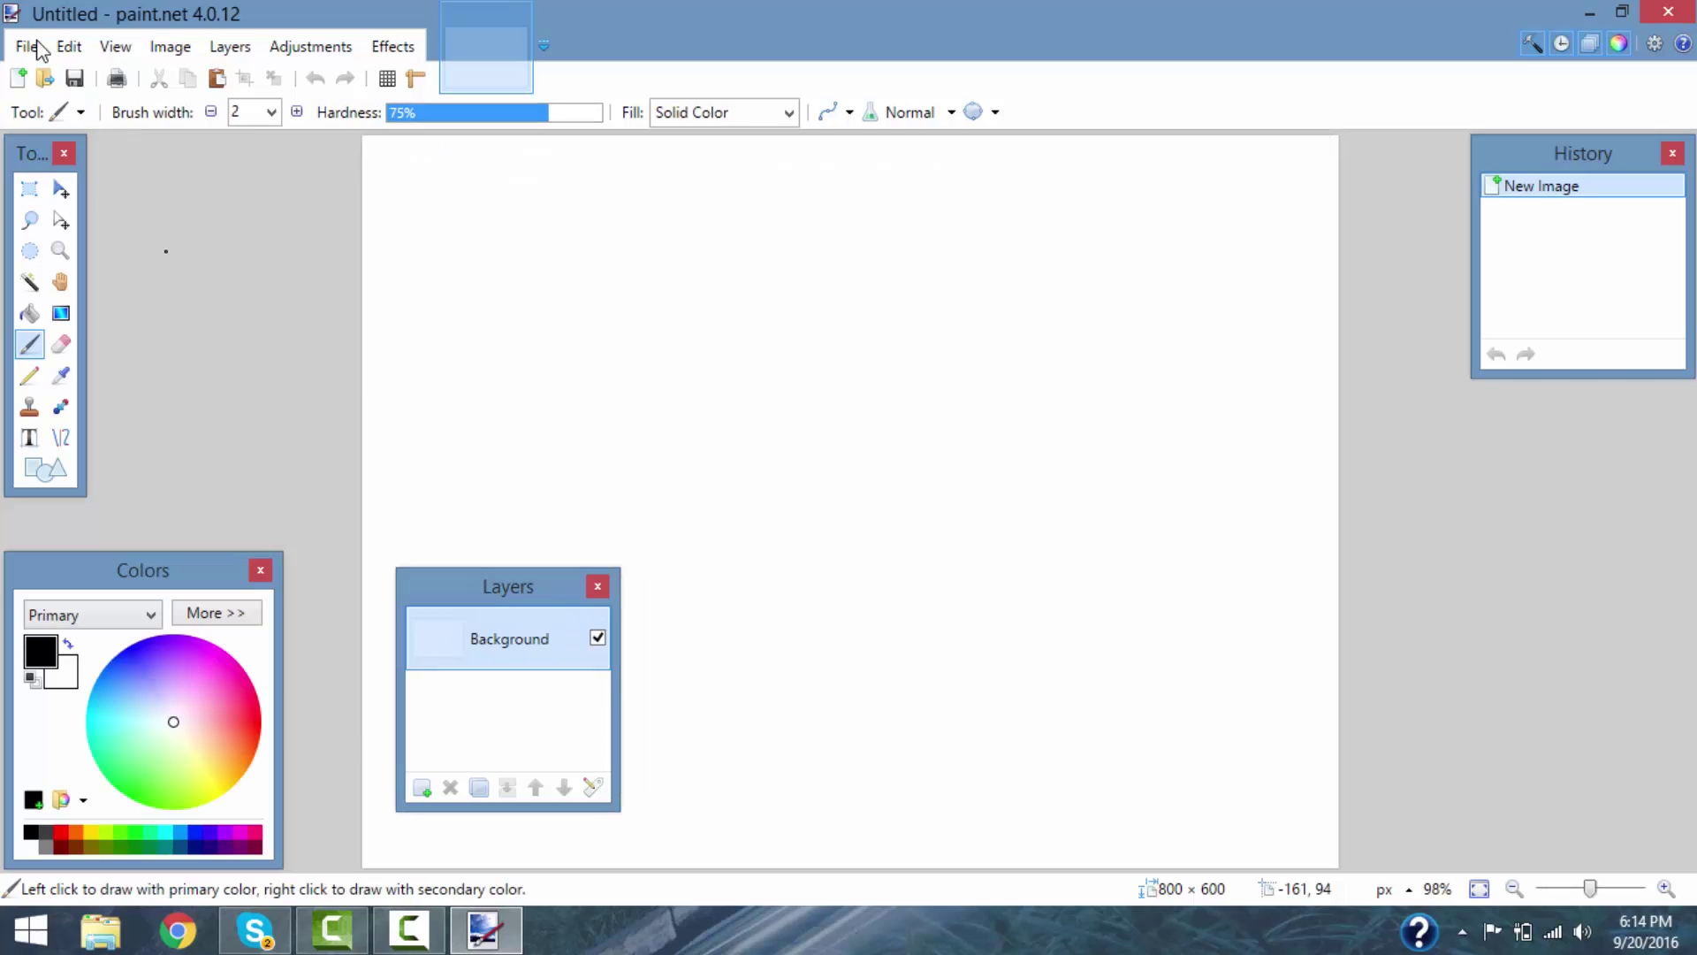
{"action": "left_click", "coordinate": [30, 46]}
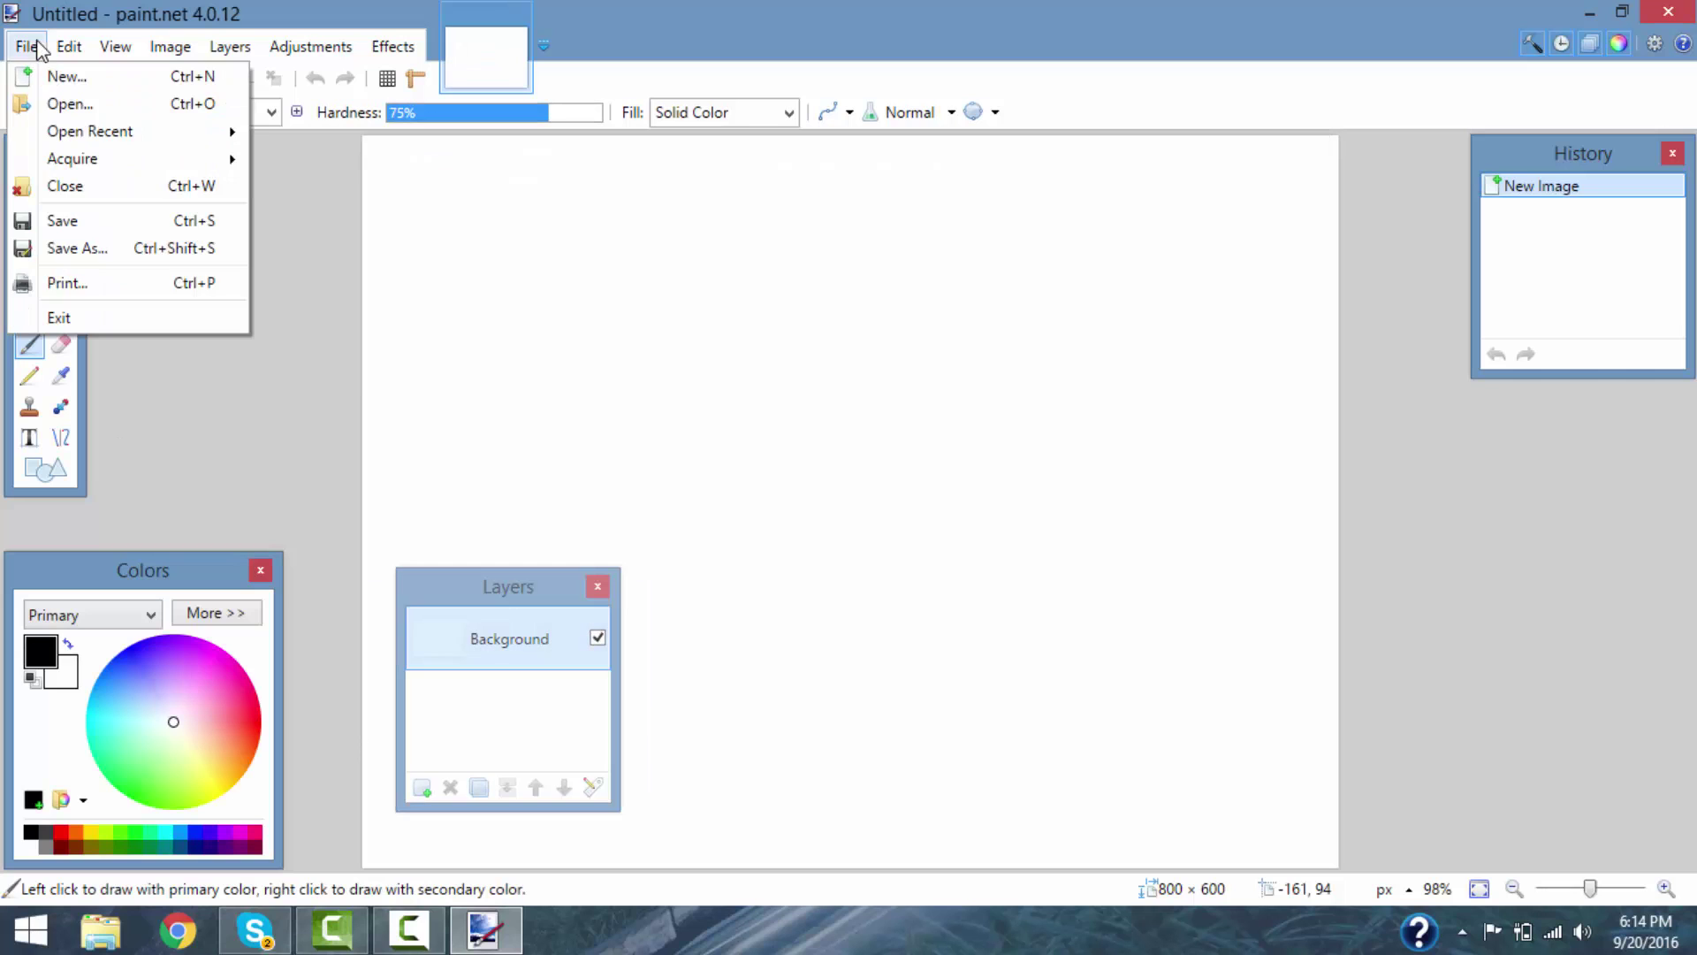
{"action": "left_click", "coordinate": [66, 103]}
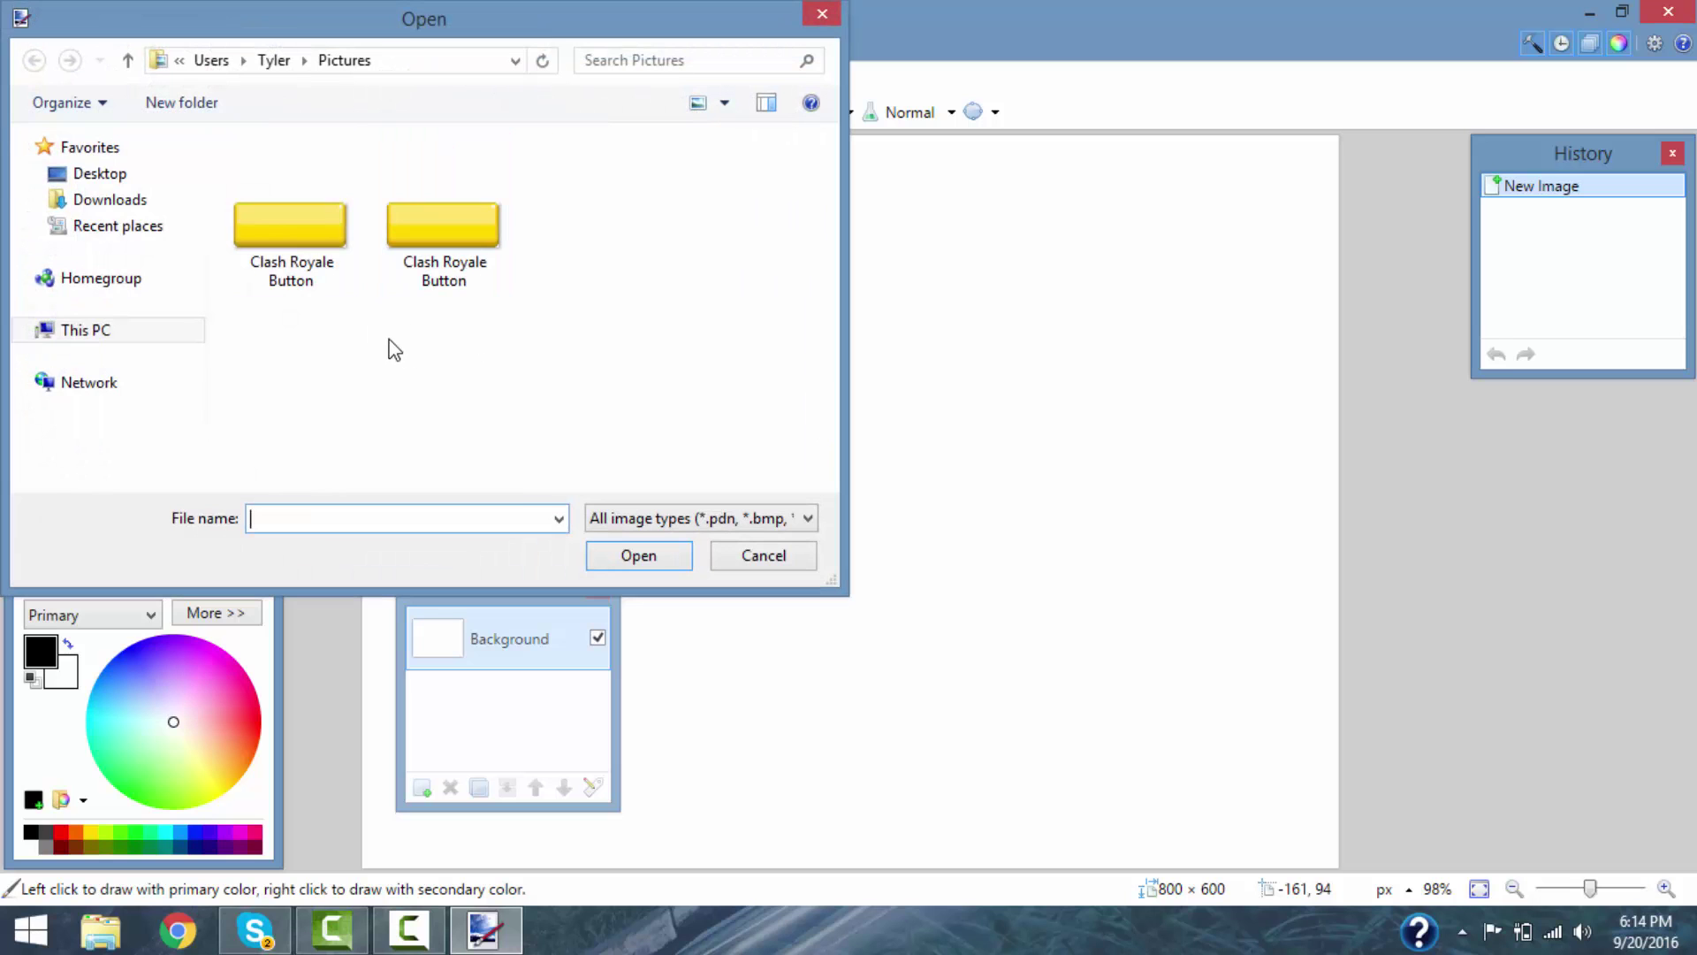
{"action": "double_click", "coordinate": [344, 262]}
{"action": "scroll", "coordinate": [779, 422], "scroll_direction": "down", "scroll_amount": 5}
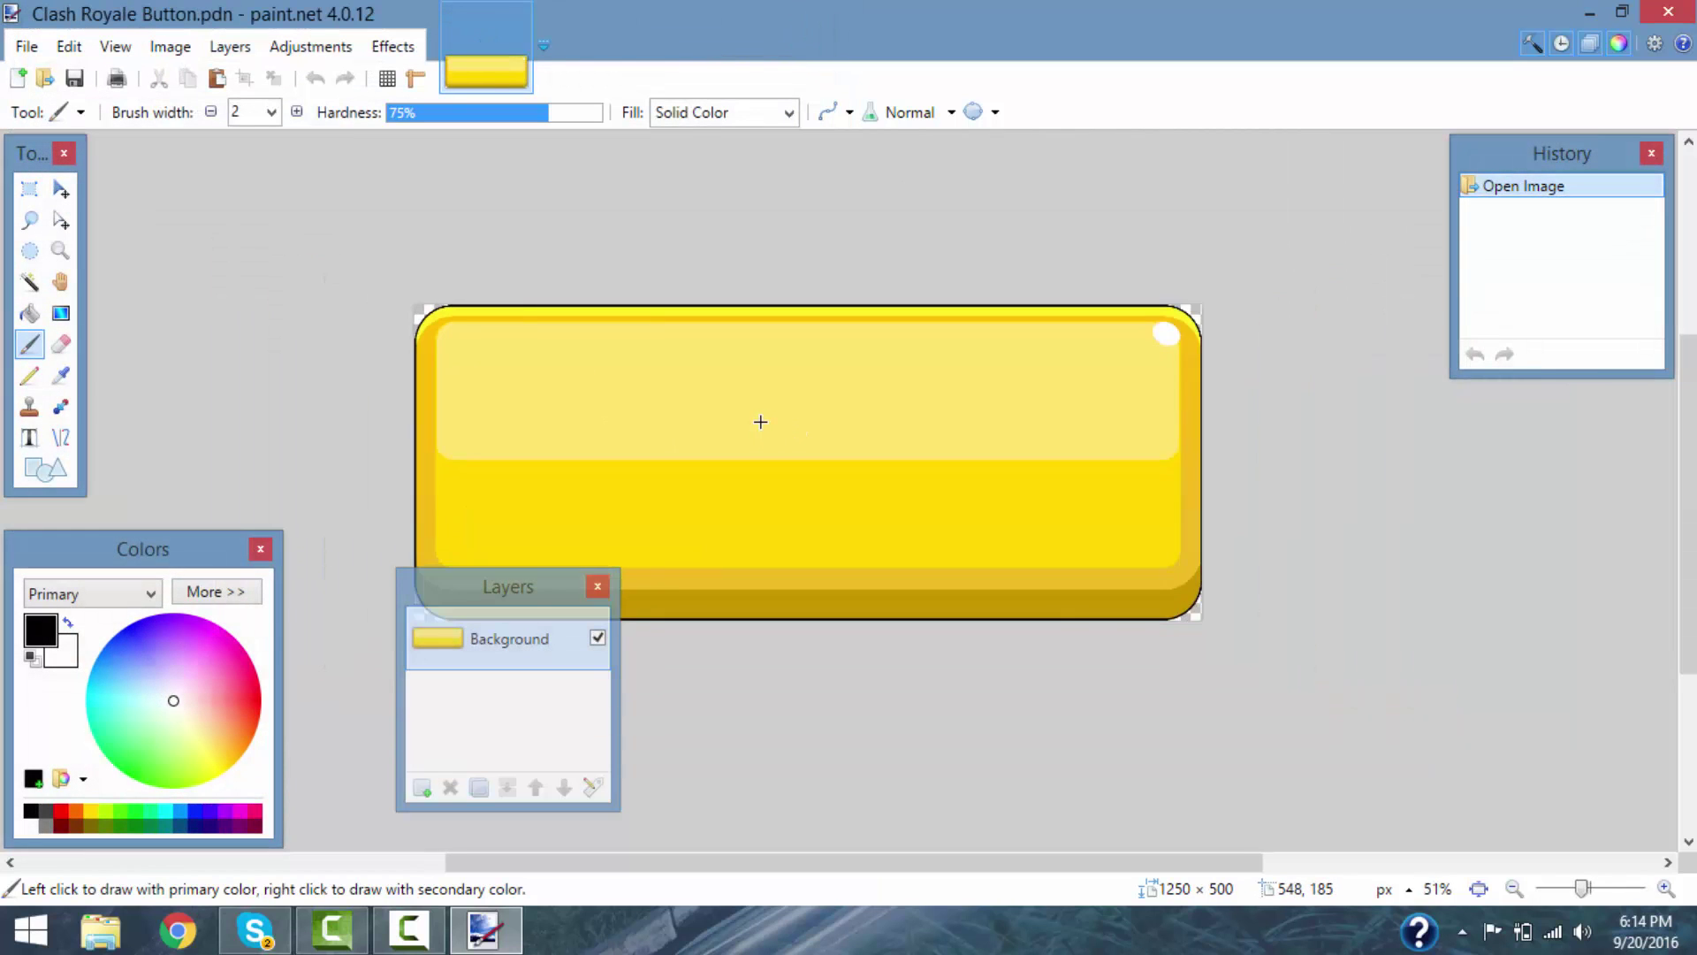
{"action": "key", "text": "s"}
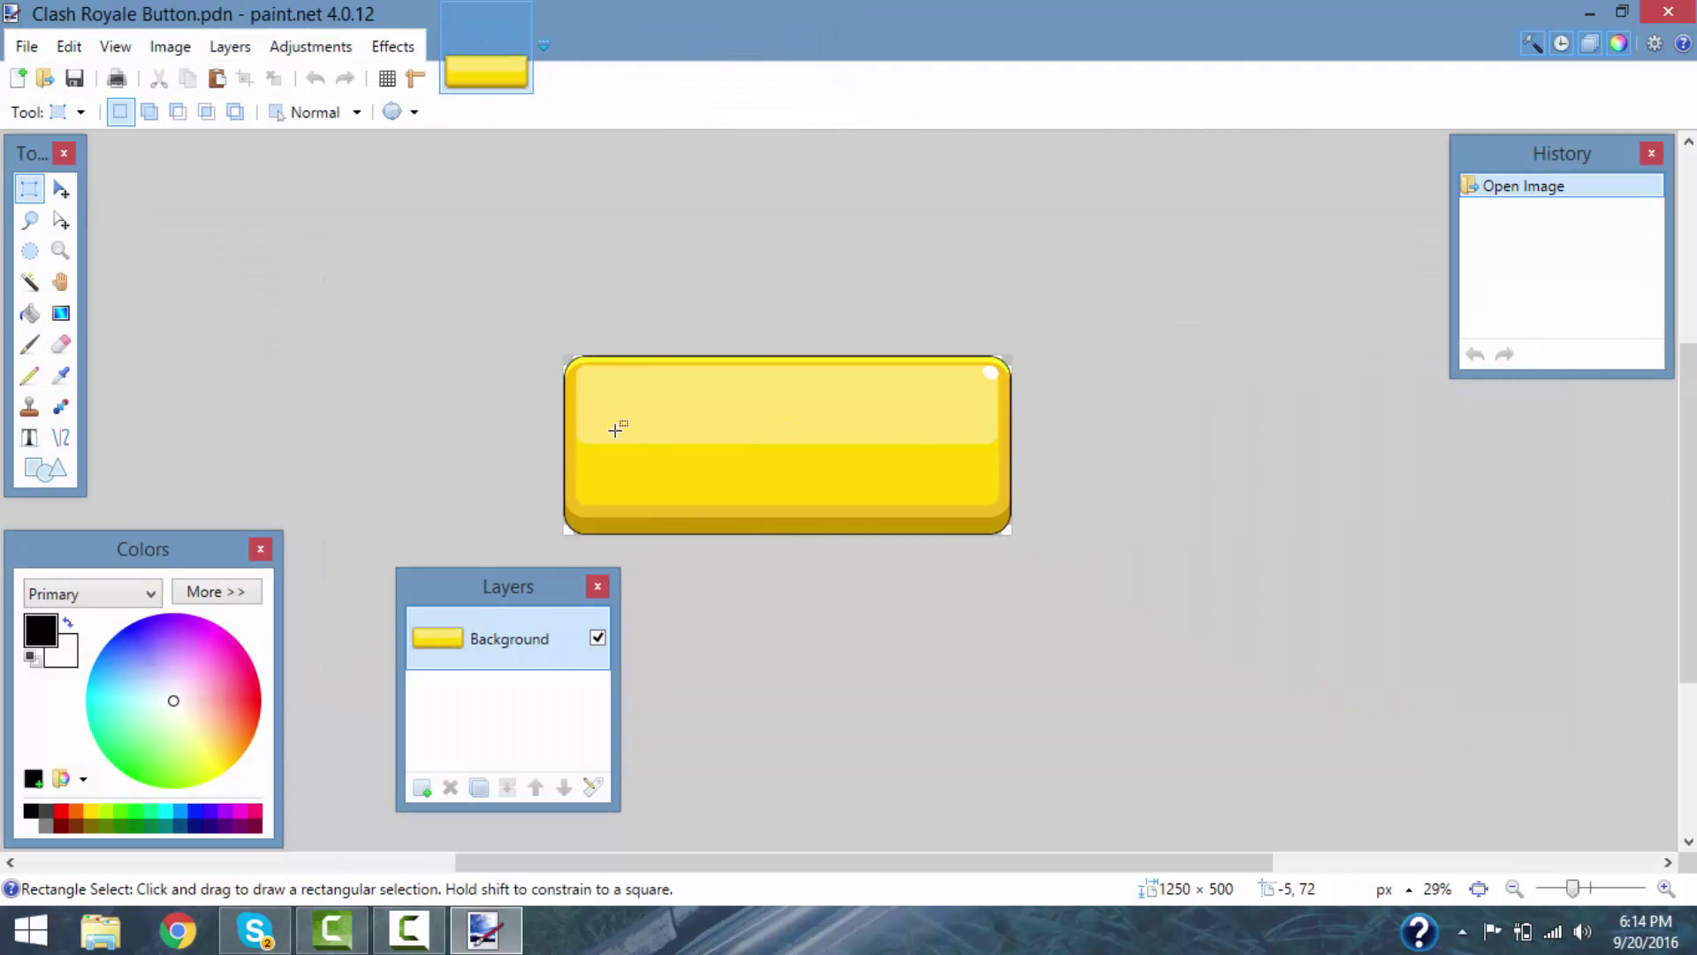
{"action": "scroll", "coordinate": [611, 427], "scroll_direction": "up", "scroll_amount": 4}
{"action": "scroll", "coordinate": [684, 492], "scroll_direction": "down", "scroll_amount": 3}
{"action": "scroll", "coordinate": [698, 498], "scroll_direction": "up", "scroll_amount": 3}
{"action": "scroll", "coordinate": [697, 499], "scroll_direction": "down", "scroll_amount": 2}
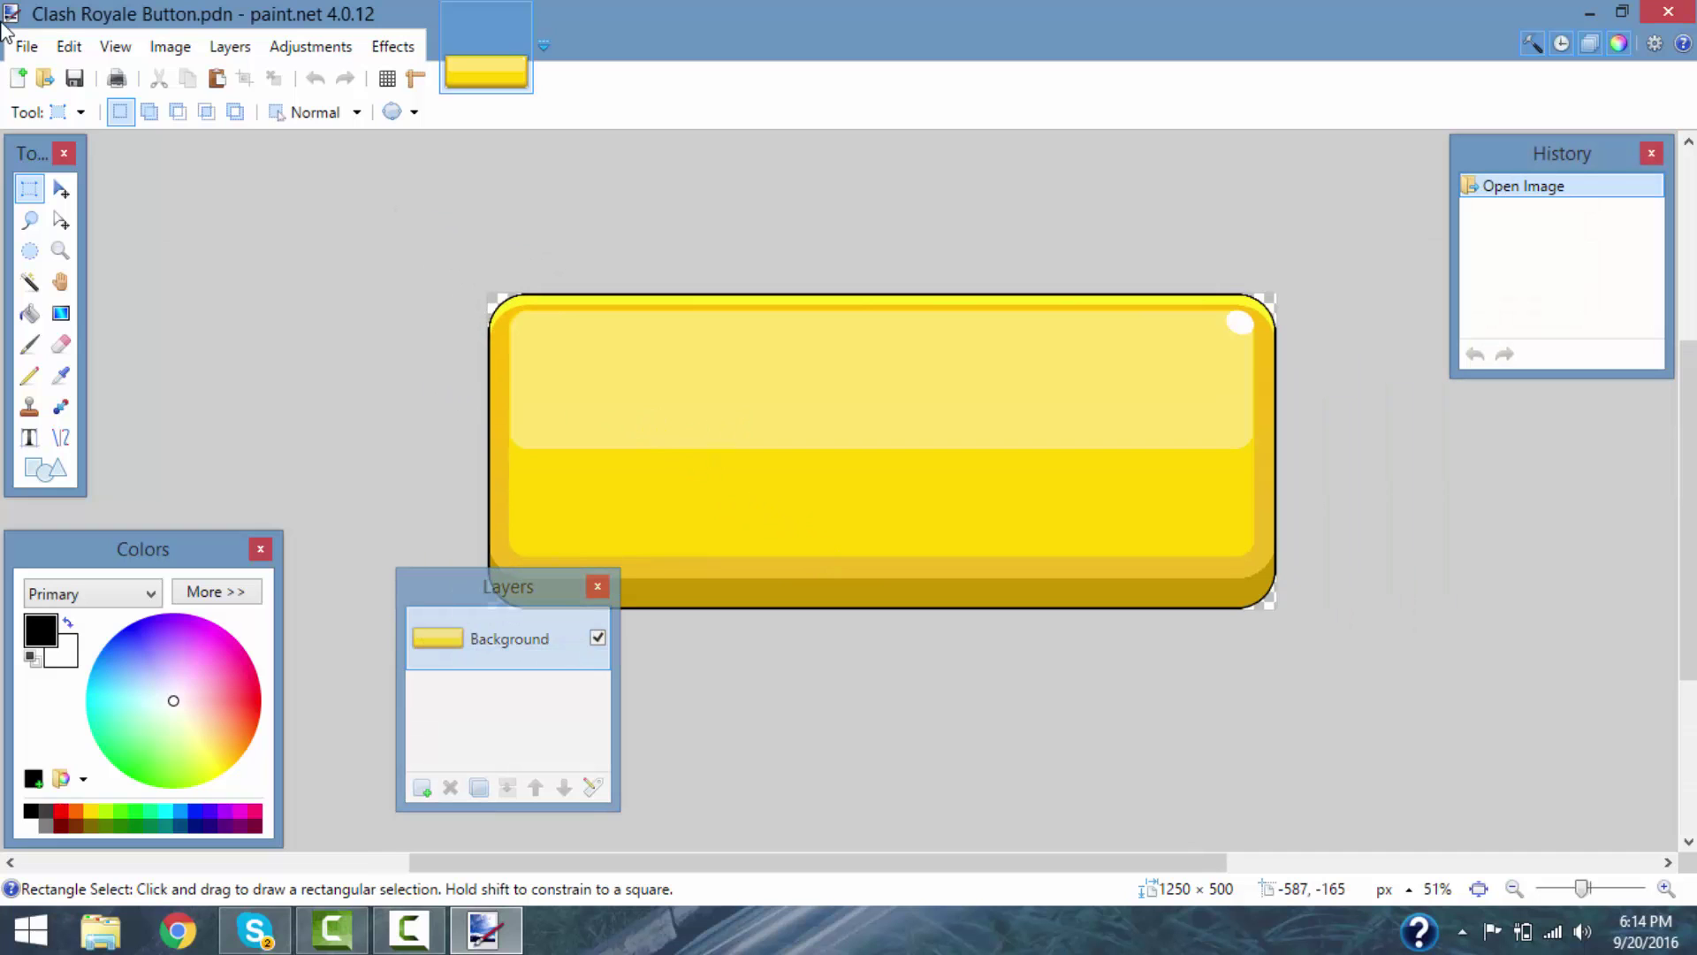
{"action": "left_click", "coordinate": [25, 47]}
{"action": "left_click", "coordinate": [60, 91]}
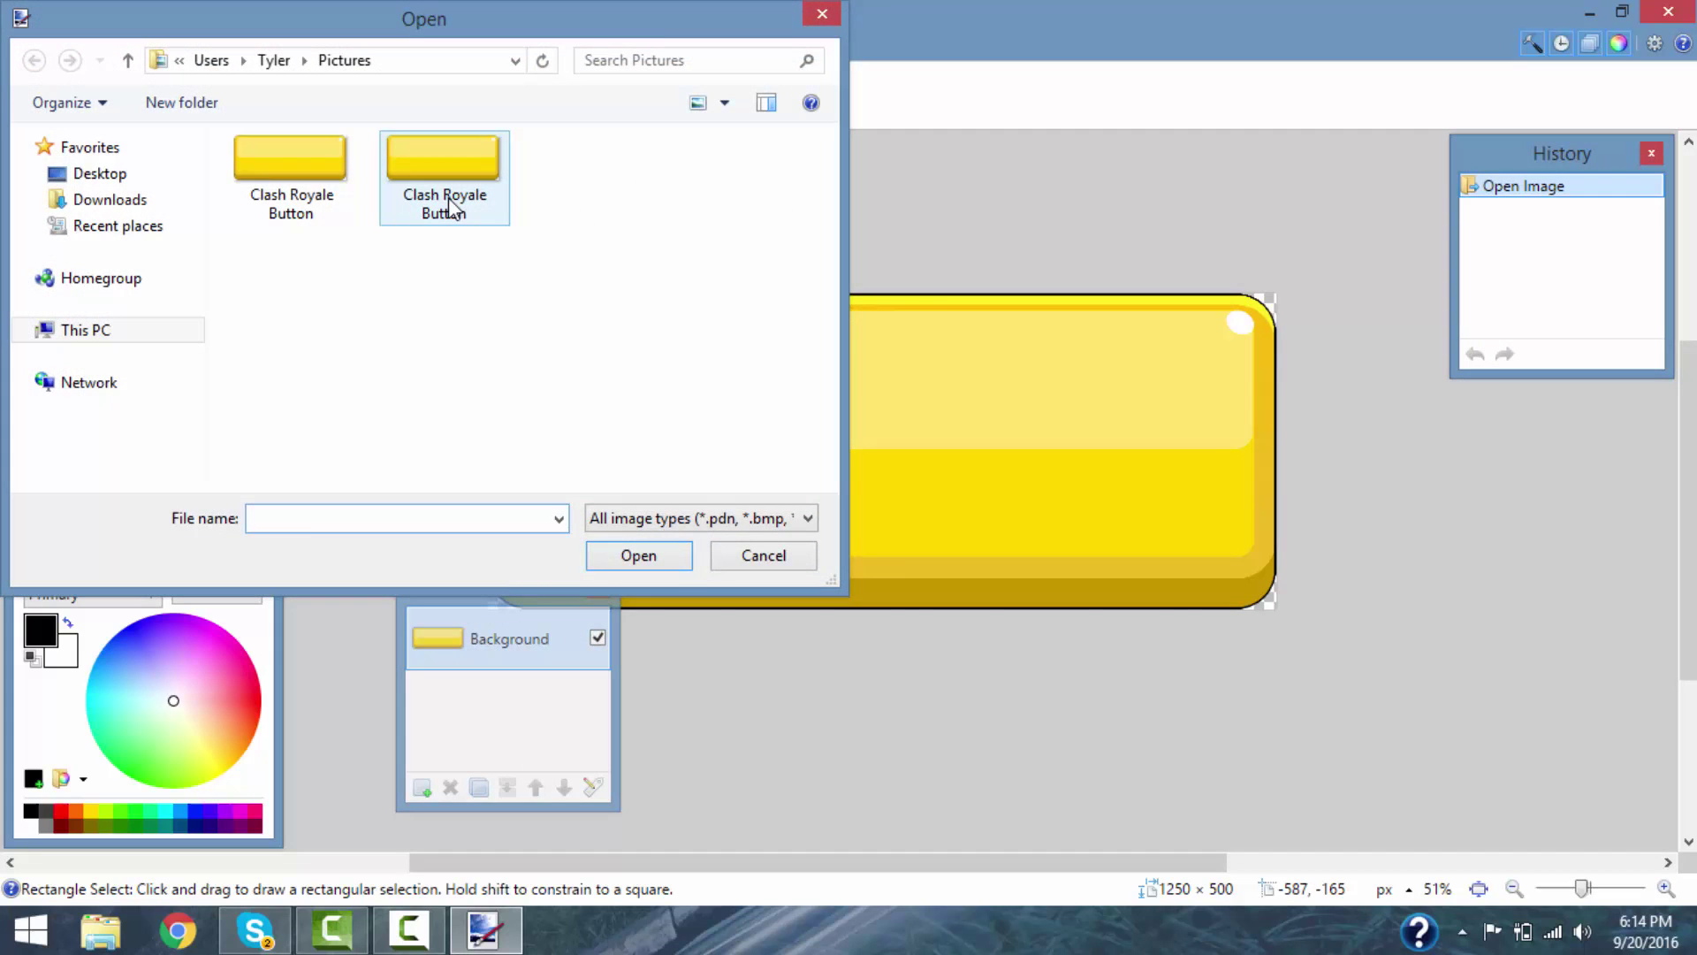
{"action": "double_click", "coordinate": [443, 173]}
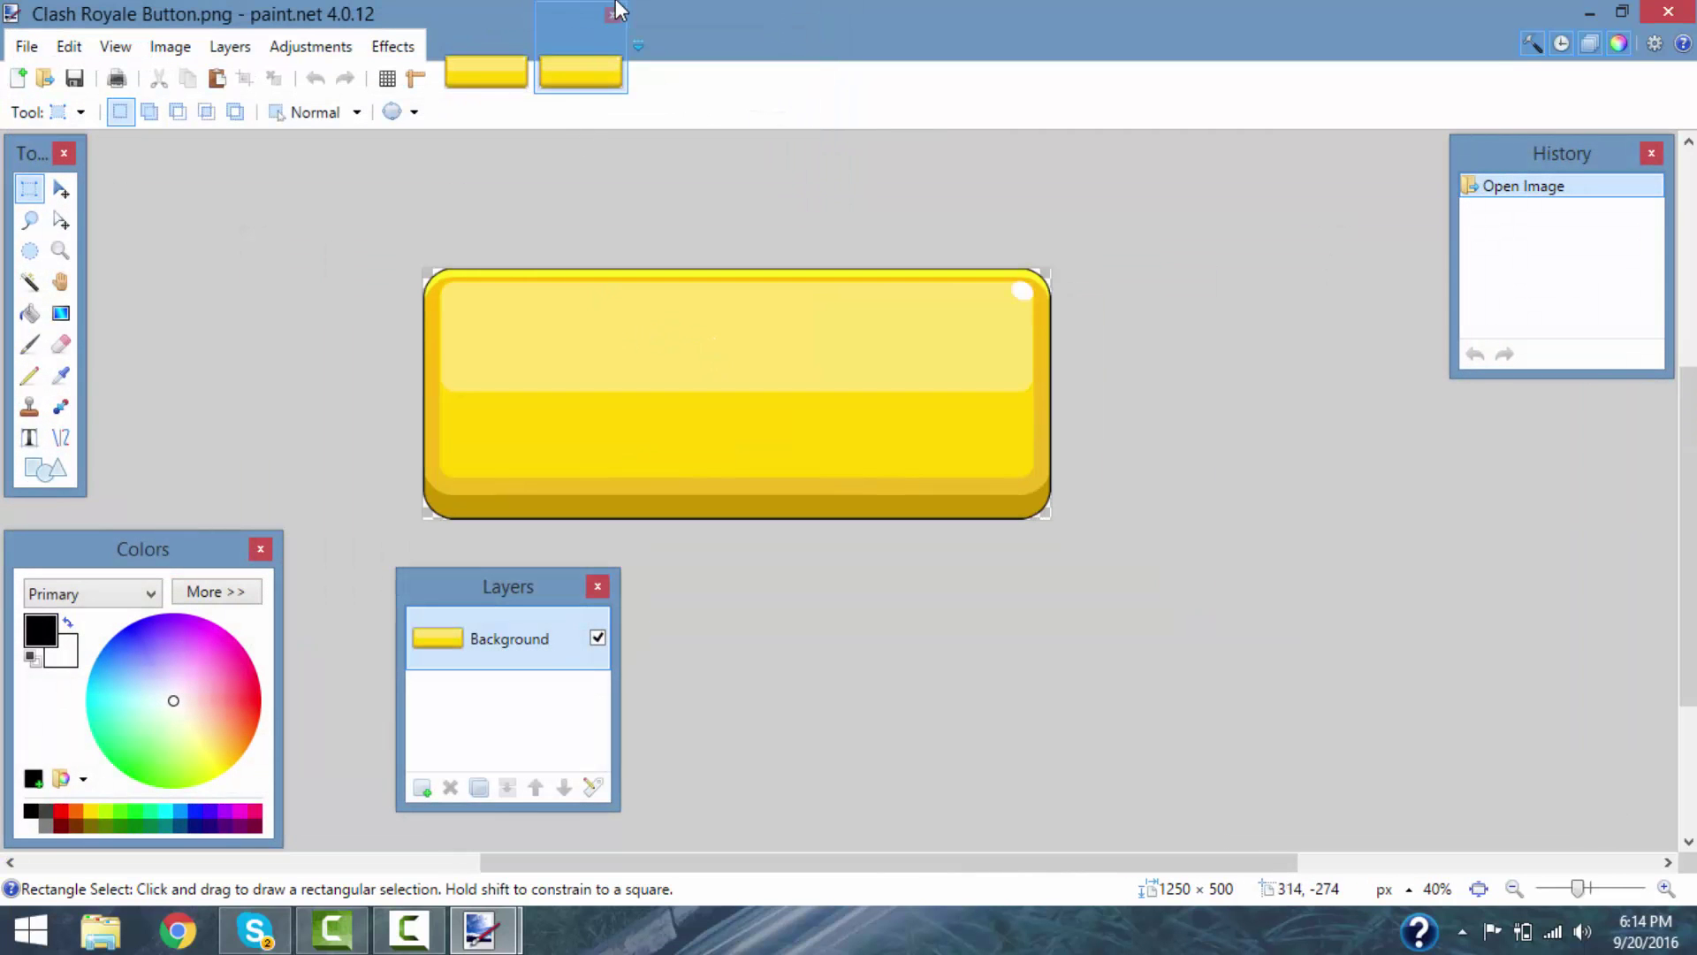
{"action": "left_click", "coordinate": [609, 13]}
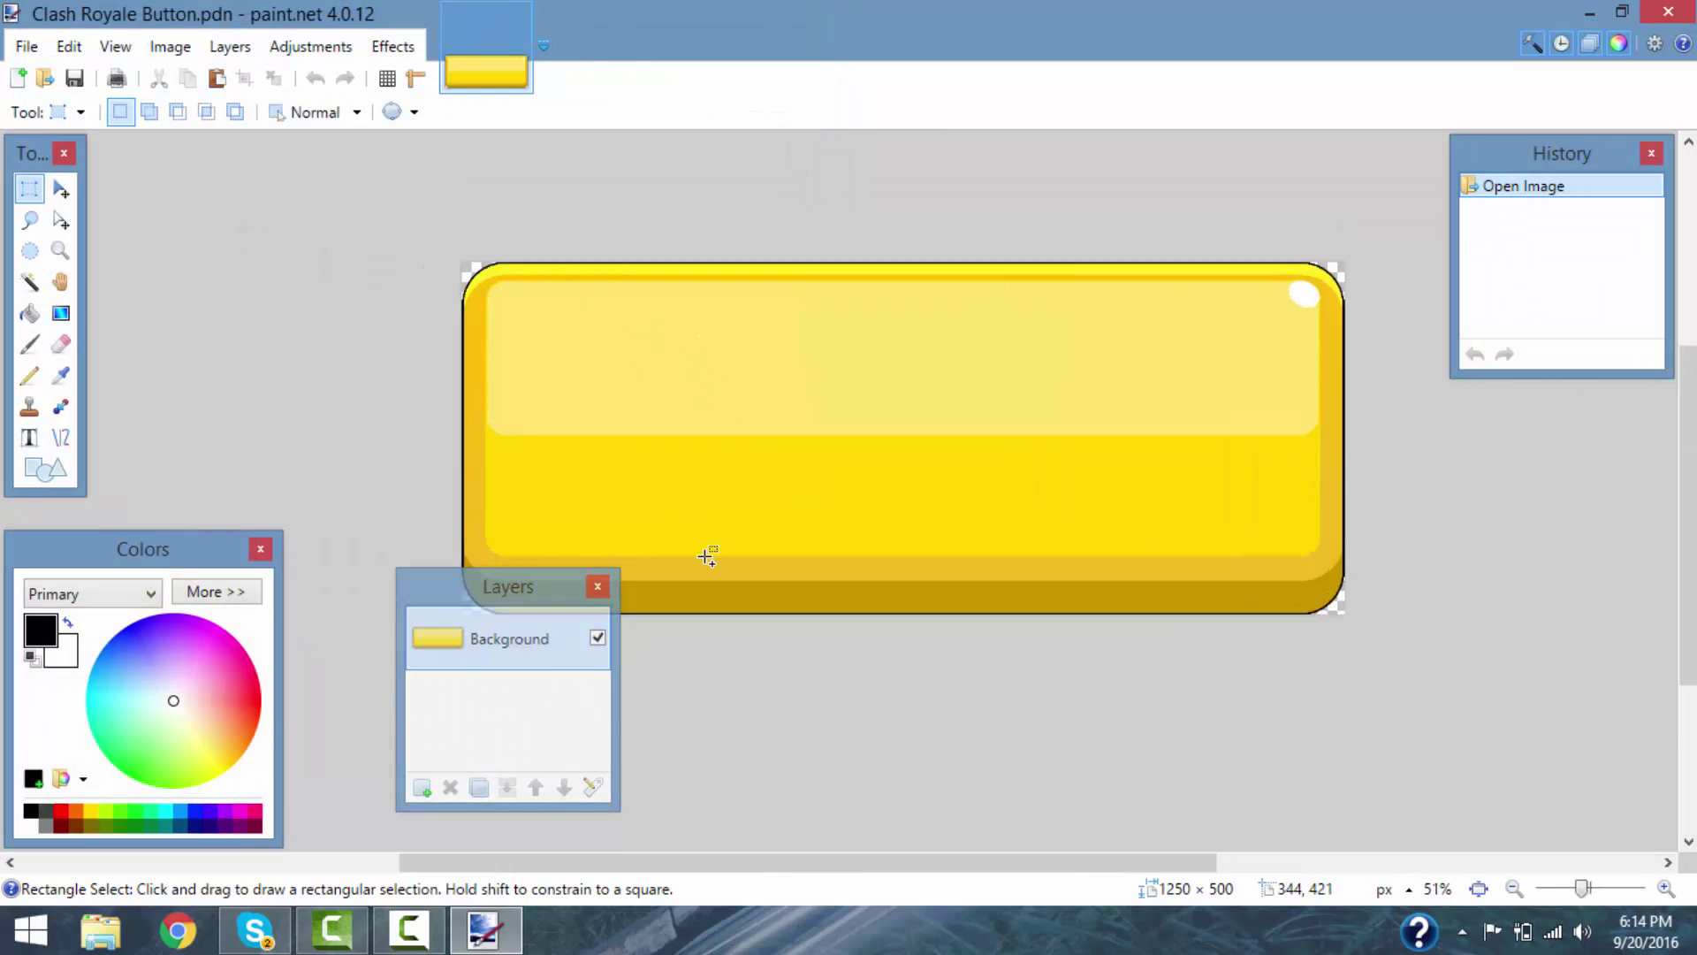
{"action": "scroll", "coordinate": [790, 596], "scroll_direction": "up", "scroll_amount": 4}
{"action": "scroll", "coordinate": [439, 484], "scroll_direction": "down", "scroll_amount": 2}
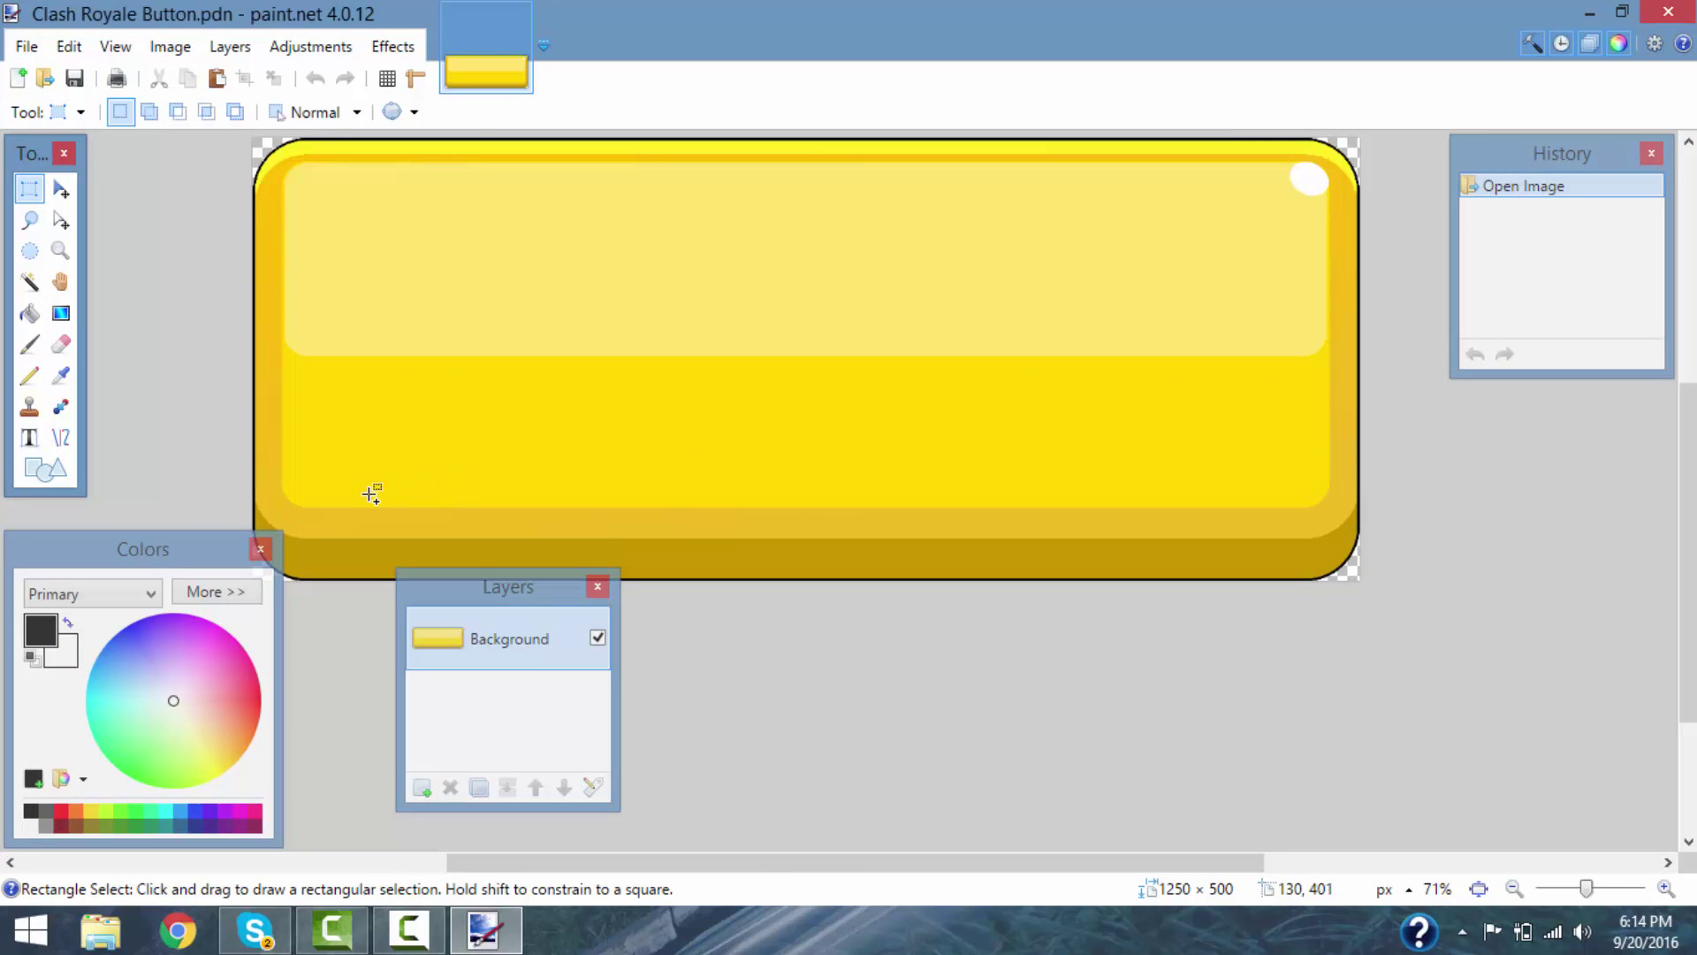
{"action": "scroll", "coordinate": [319, 428], "scroll_direction": "up", "scroll_amount": 2}
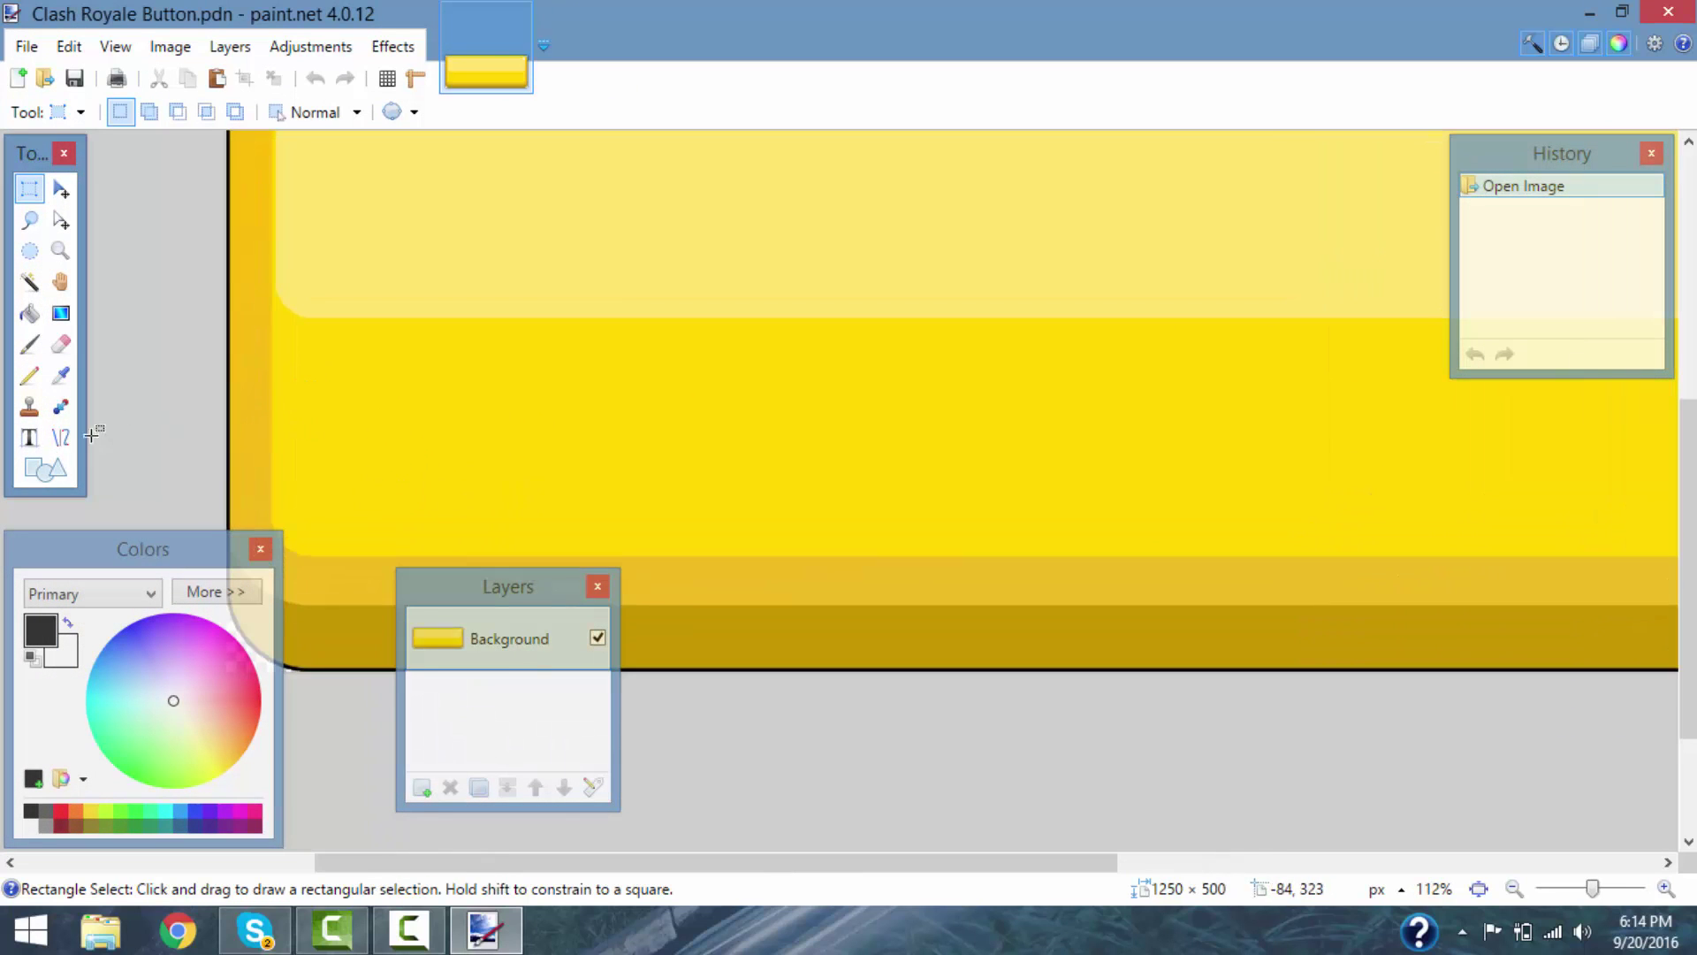
Select the Shapes tool and set its shape type to Rounded rectangle
{"action": "left_click", "coordinate": [46, 468]}
{"action": "left_click", "coordinate": [209, 112]}
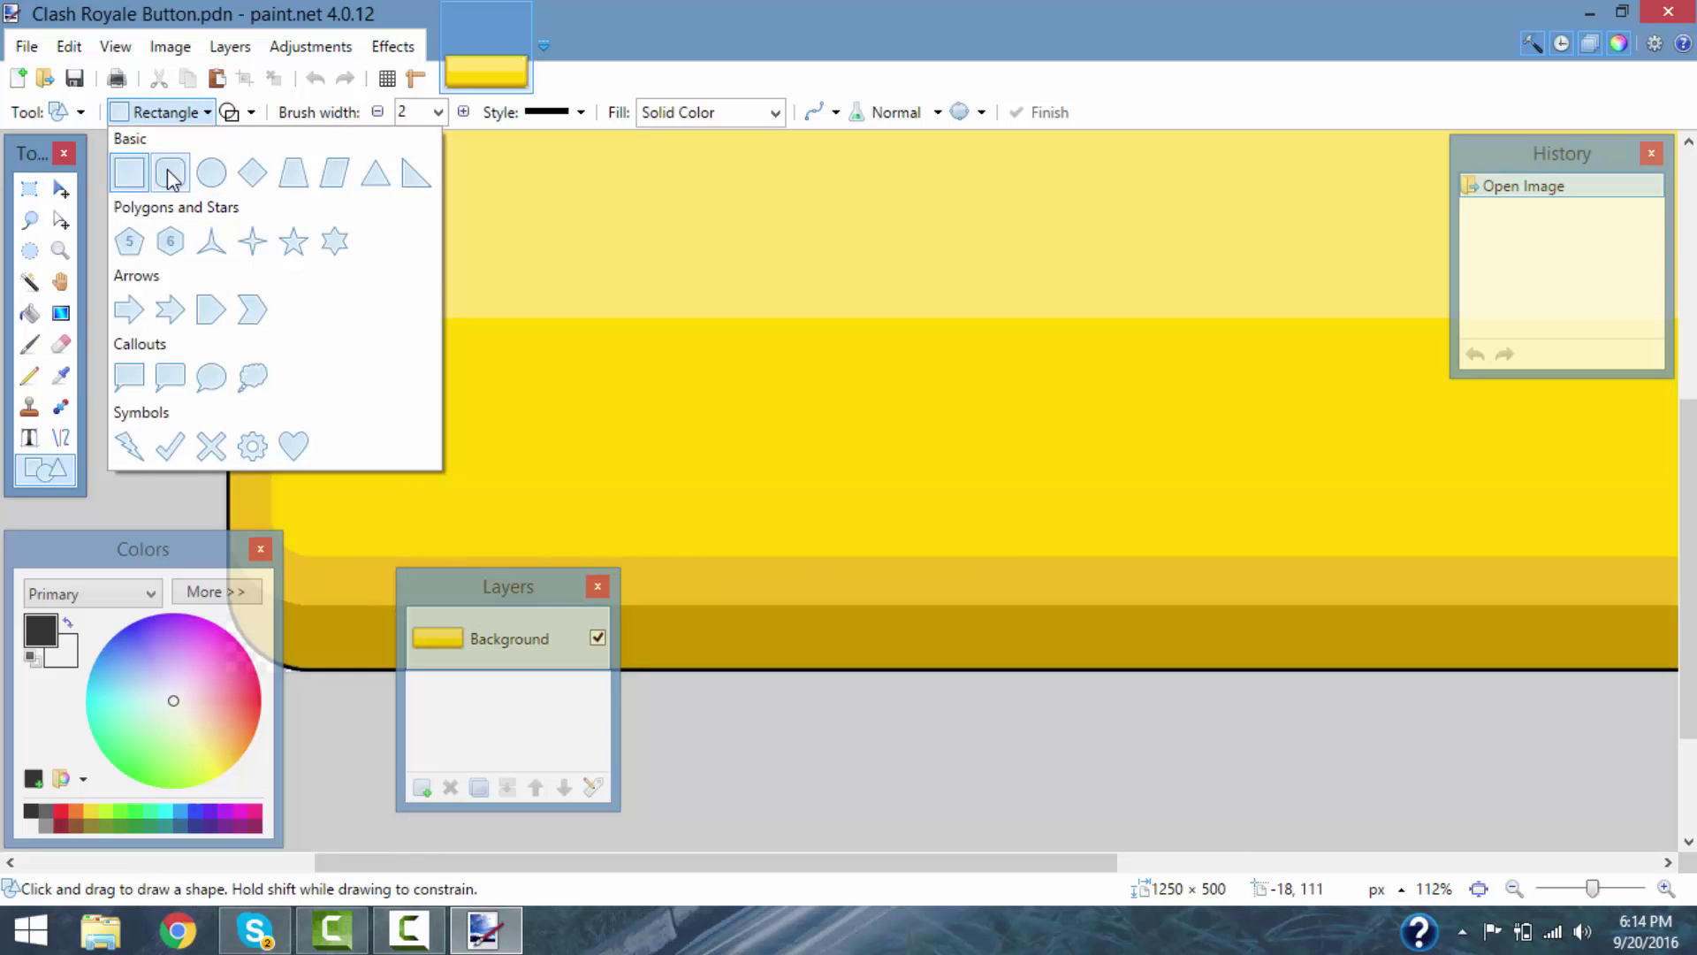
{"action": "left_click", "coordinate": [170, 175]}
{"action": "scroll", "coordinate": [359, 350], "scroll_direction": "down", "scroll_amount": 3}
{"action": "scroll", "coordinate": [262, 382], "scroll_direction": "down", "scroll_amount": 3}
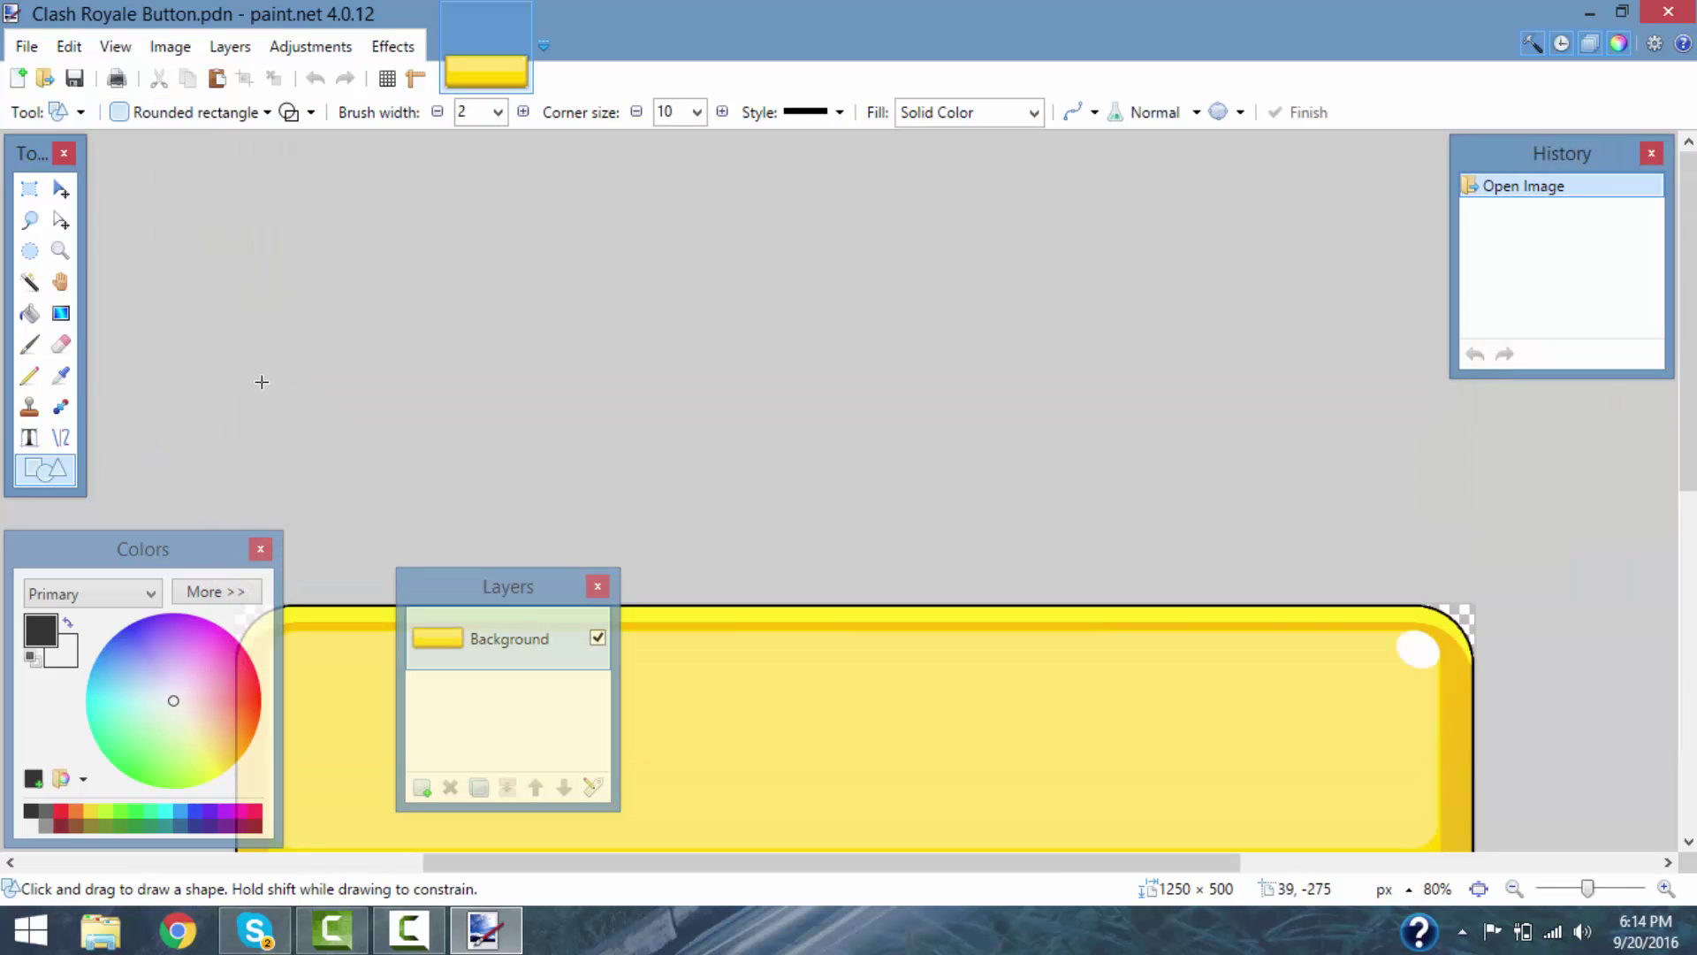
{"action": "scroll", "coordinate": [285, 451], "scroll_direction": "up", "scroll_amount": 3}
{"action": "scroll", "coordinate": [200, 399], "scroll_direction": "up", "scroll_amount": 2}
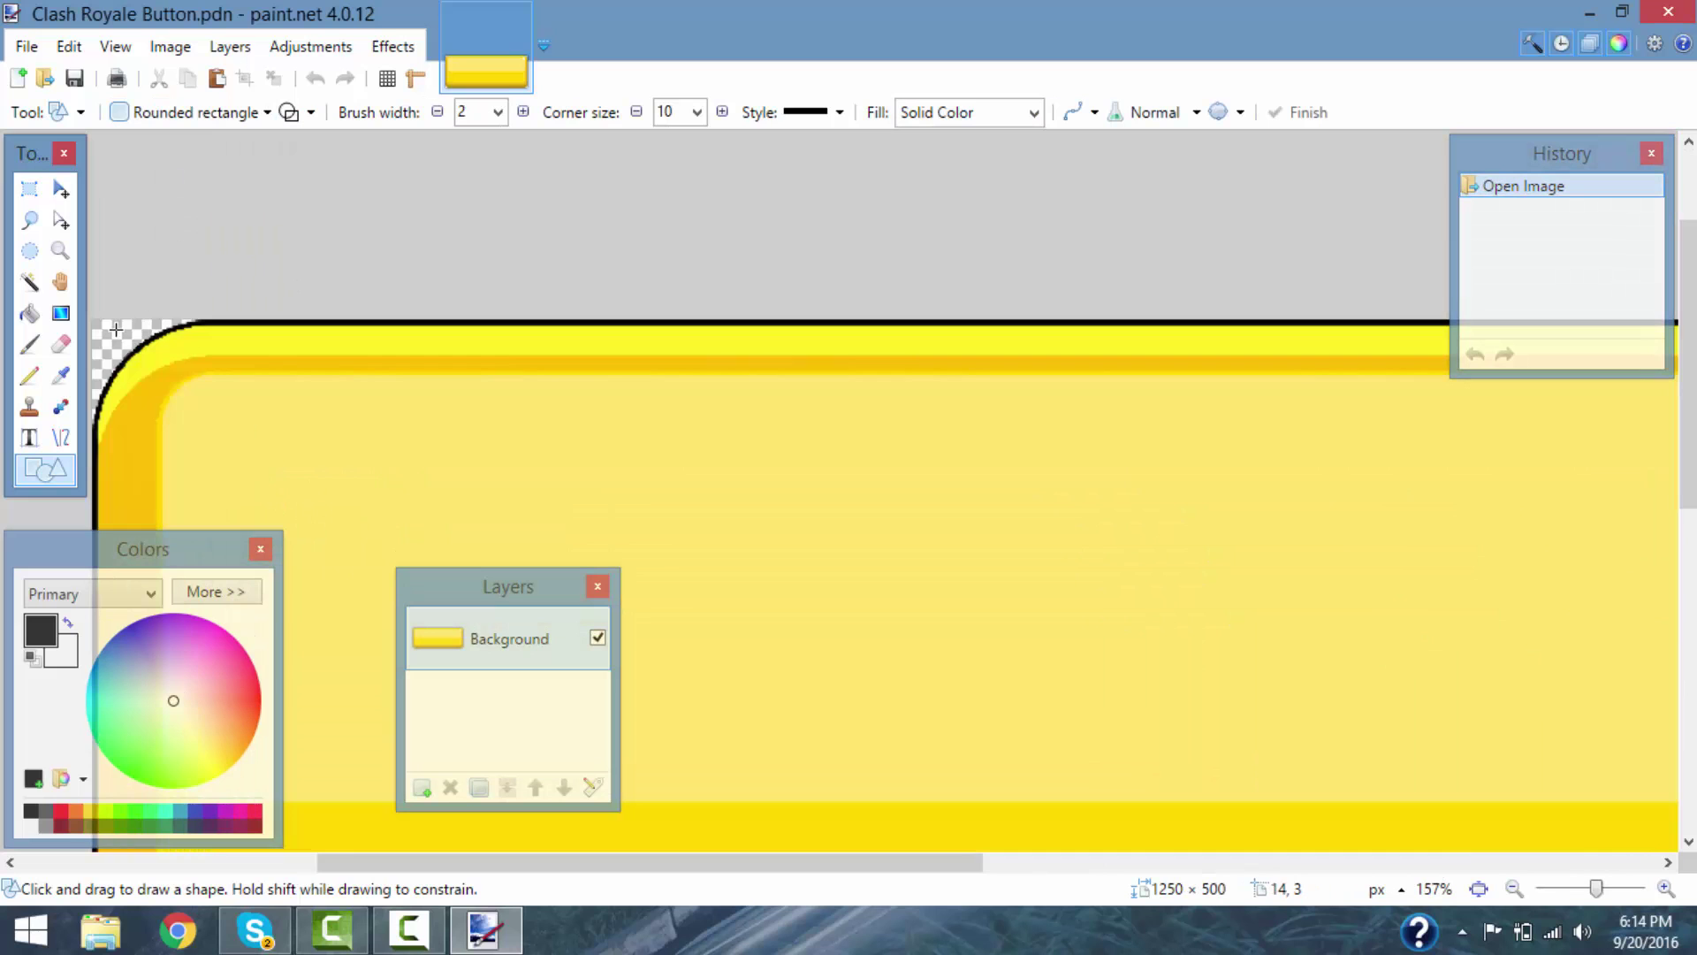
{"action": "scroll", "coordinate": [122, 347], "scroll_direction": "up", "scroll_amount": 2}
{"action": "scroll", "coordinate": [286, 385], "scroll_direction": "up", "scroll_amount": 2}
{"action": "scroll", "coordinate": [398, 464], "scroll_direction": "up", "scroll_amount": 3}
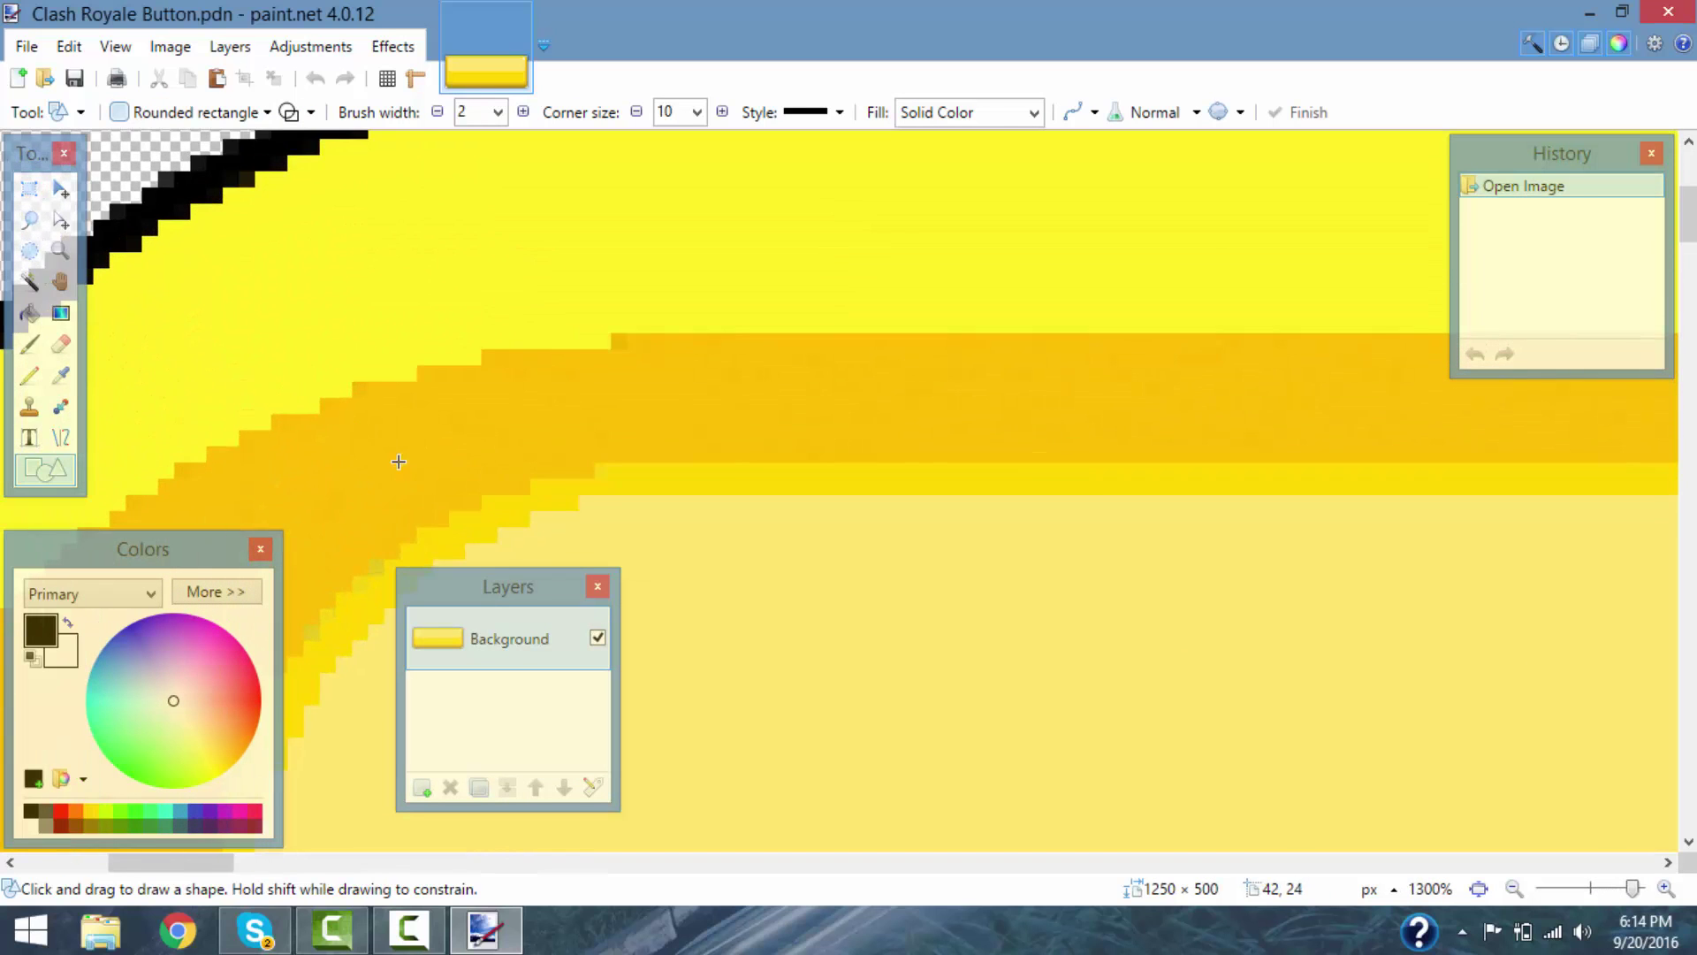
{"action": "scroll", "coordinate": [446, 488], "scroll_direction": "up", "scroll_amount": 1}
{"action": "scroll", "coordinate": [445, 488], "scroll_direction": "down", "scroll_amount": 2}
{"action": "scroll", "coordinate": [451, 437], "scroll_direction": "up", "scroll_amount": 2}
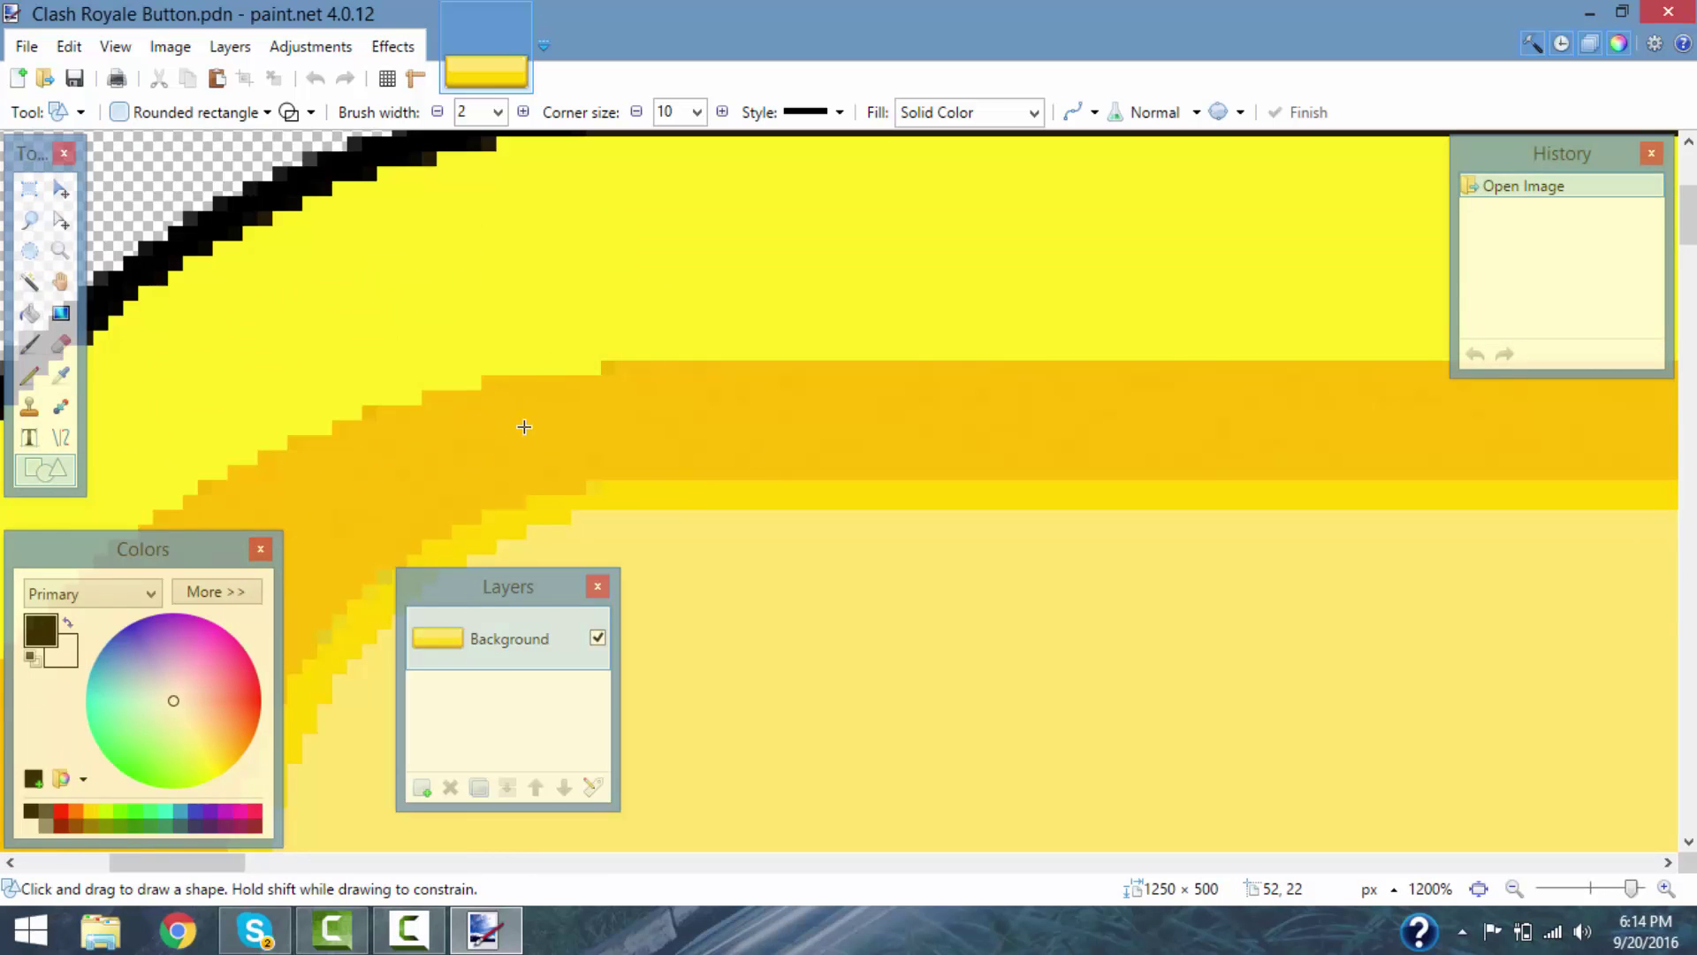
{"action": "scroll", "coordinate": [524, 428], "scroll_direction": "down", "scroll_amount": 3}
{"action": "scroll", "coordinate": [545, 434], "scroll_direction": "down", "scroll_amount": 2}
{"action": "scroll", "coordinate": [1193, 565], "scroll_direction": "down", "scroll_amount": 2}
{"action": "scroll", "coordinate": [1646, 765], "scroll_direction": "up", "scroll_amount": 1}
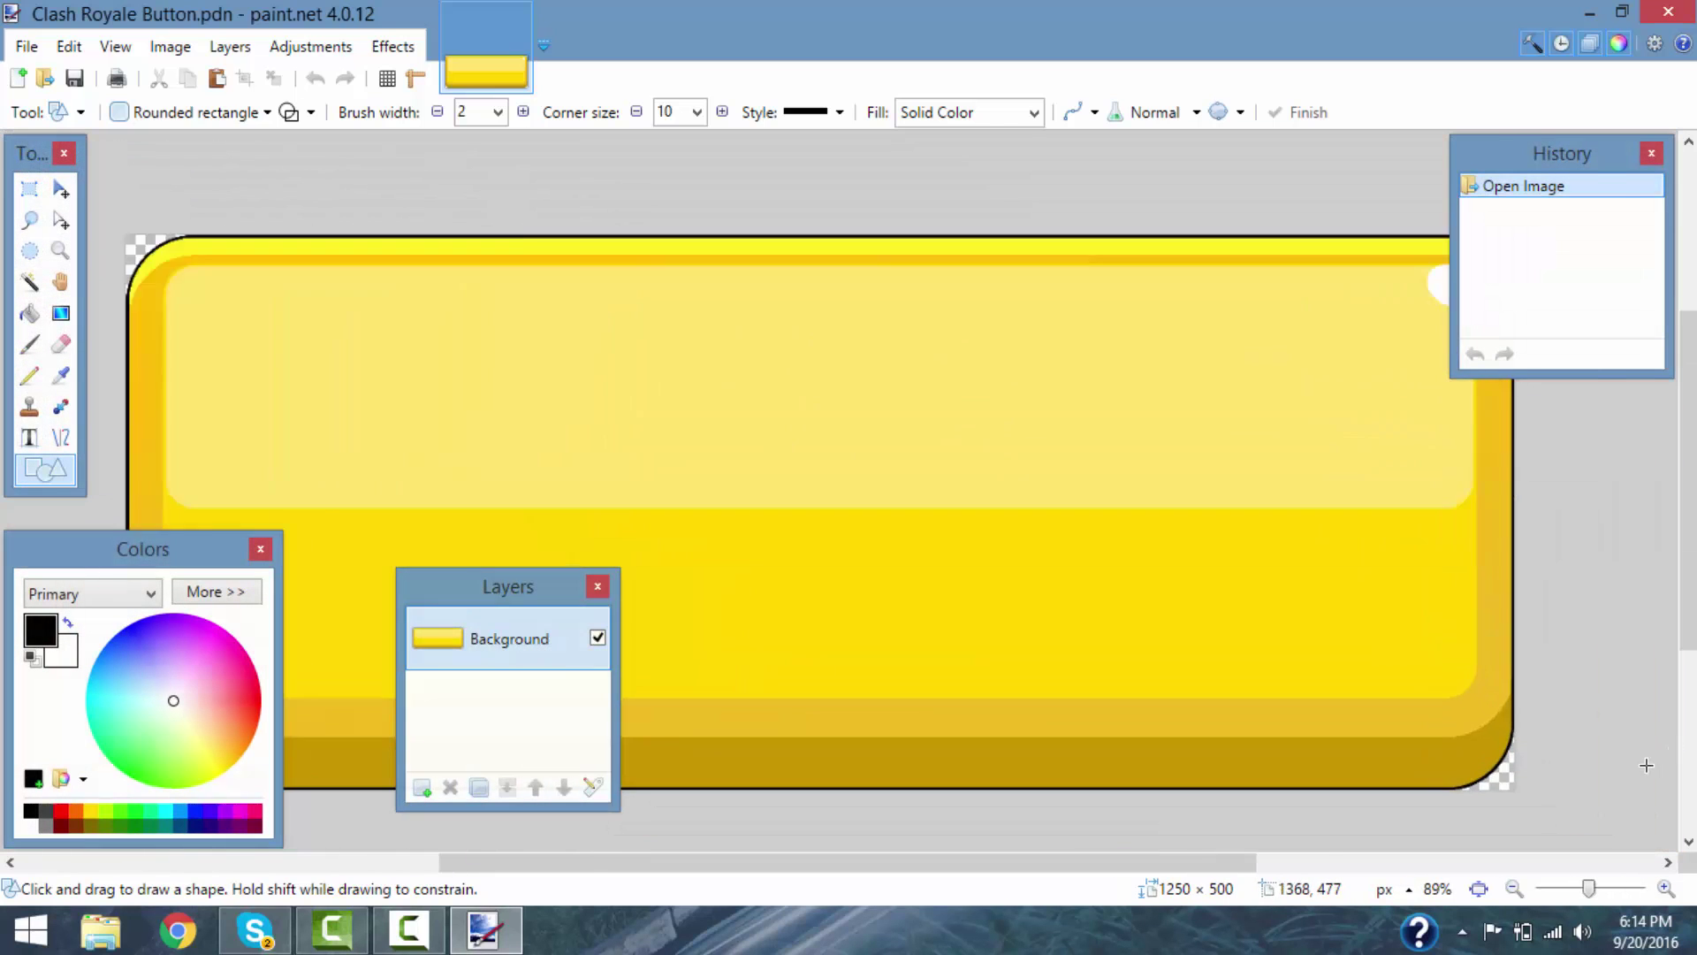
{"action": "scroll", "coordinate": [1646, 765], "scroll_direction": "up", "scroll_amount": 1}
{"action": "scroll", "coordinate": [1564, 663], "scroll_direction": "down", "scroll_amount": 2}
{"action": "scroll", "coordinate": [1474, 358], "scroll_direction": "up", "scroll_amount": 1}
{"action": "scroll", "coordinate": [1422, 326], "scroll_direction": "up", "scroll_amount": 1}
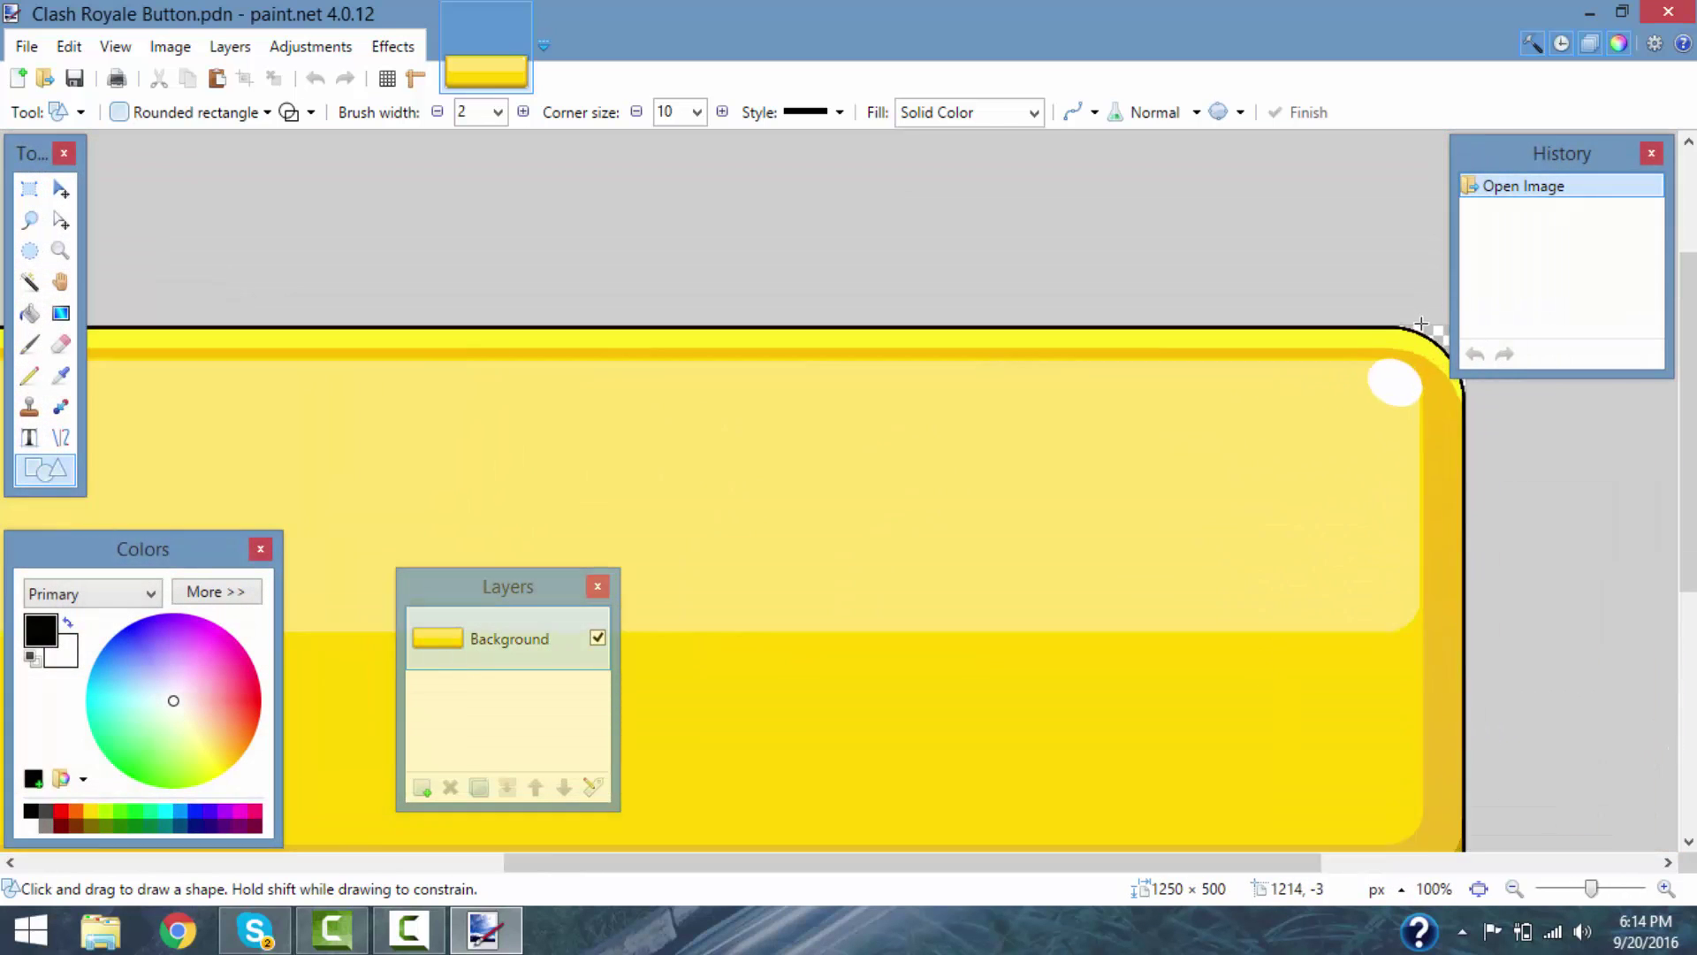
{"action": "scroll", "coordinate": [1422, 324], "scroll_direction": "up", "scroll_amount": 2}
{"action": "scroll", "coordinate": [1422, 325], "scroll_direction": "up", "scroll_amount": 3}
{"action": "scroll", "coordinate": [1340, 411], "scroll_direction": "up", "scroll_amount": 1}
{"action": "scroll", "coordinate": [1357, 382], "scroll_direction": "up", "scroll_amount": 1}
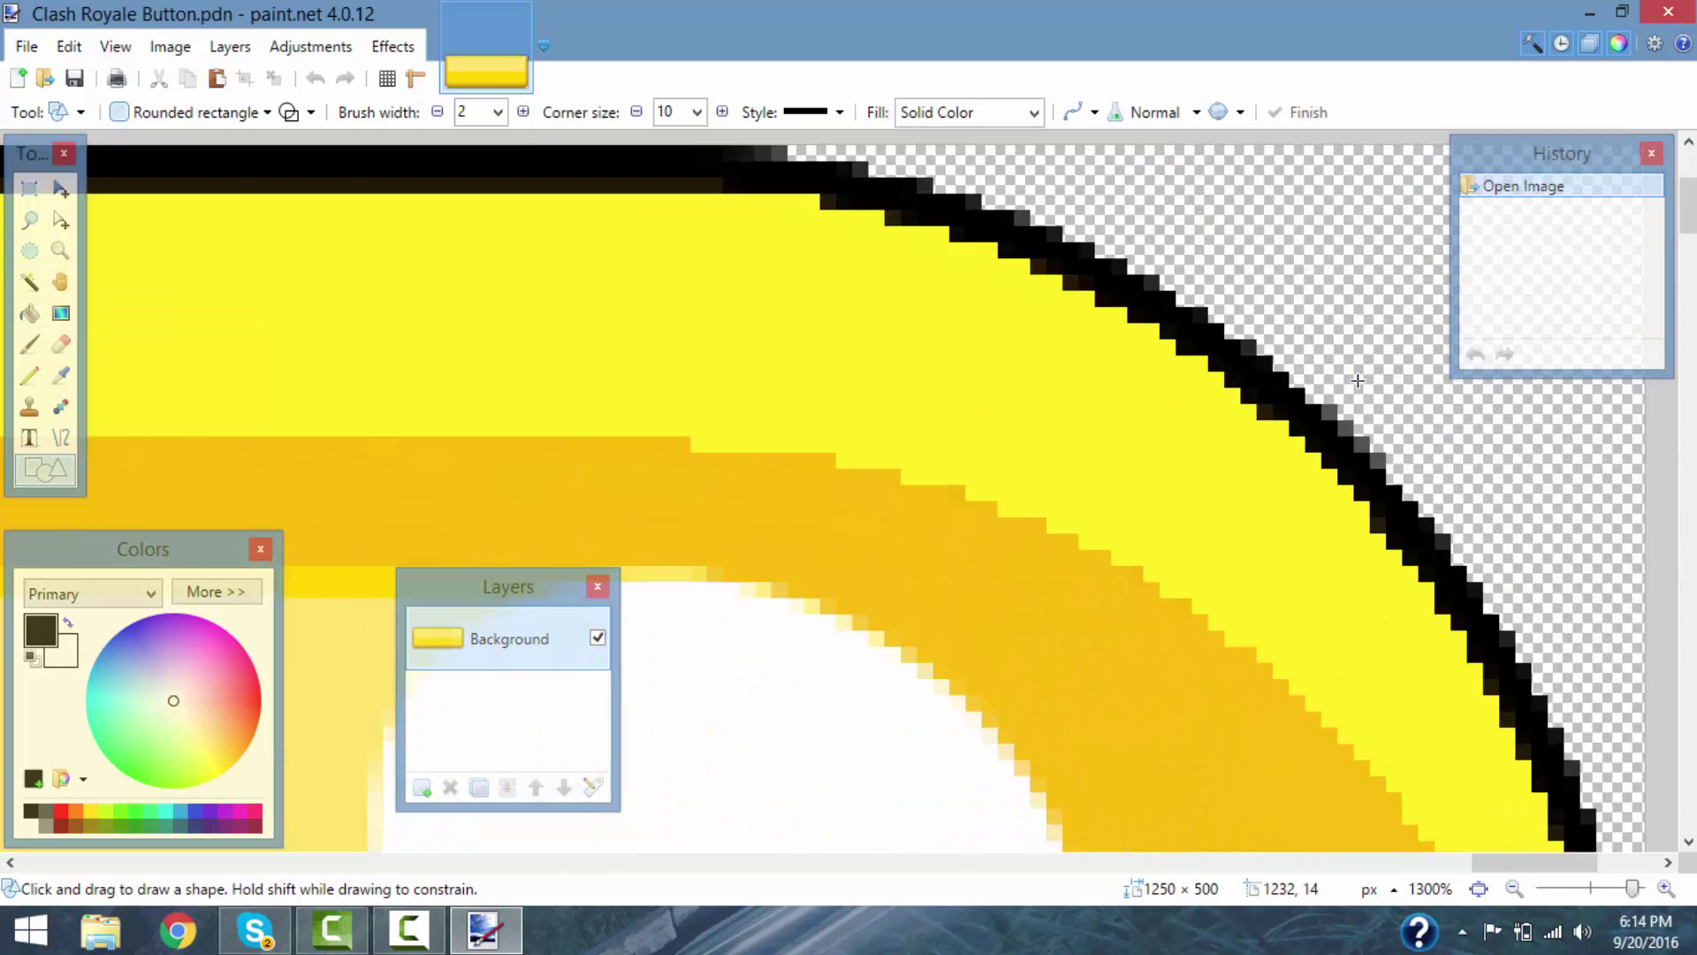
{"action": "scroll", "coordinate": [1357, 382], "scroll_direction": "down", "scroll_amount": 1}
{"action": "scroll", "coordinate": [1291, 414], "scroll_direction": "down", "scroll_amount": 1}
{"action": "scroll", "coordinate": [1257, 424], "scroll_direction": "down", "scroll_amount": 1}
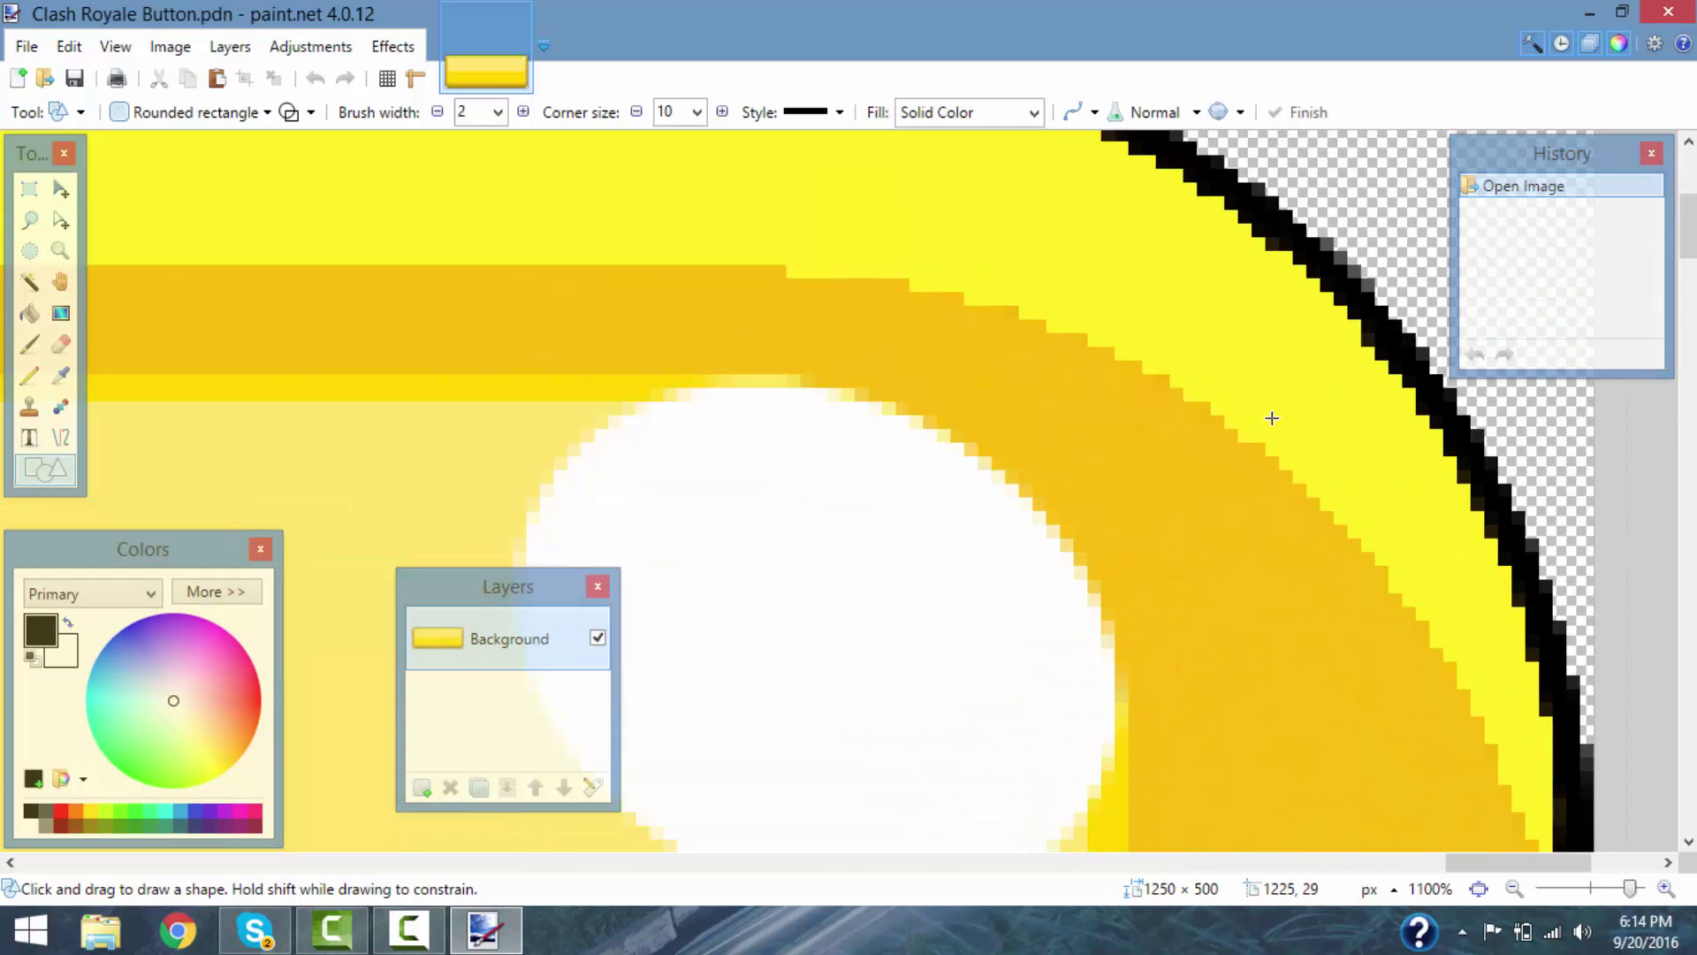
{"action": "scroll", "coordinate": [1271, 419], "scroll_direction": "up", "scroll_amount": 1}
{"action": "scroll", "coordinate": [1195, 427], "scroll_direction": "down", "scroll_amount": 4}
{"action": "scroll", "coordinate": [929, 437], "scroll_direction": "down", "scroll_amount": 3}
{"action": "scroll", "coordinate": [915, 756], "scroll_direction": "down", "scroll_amount": 2}
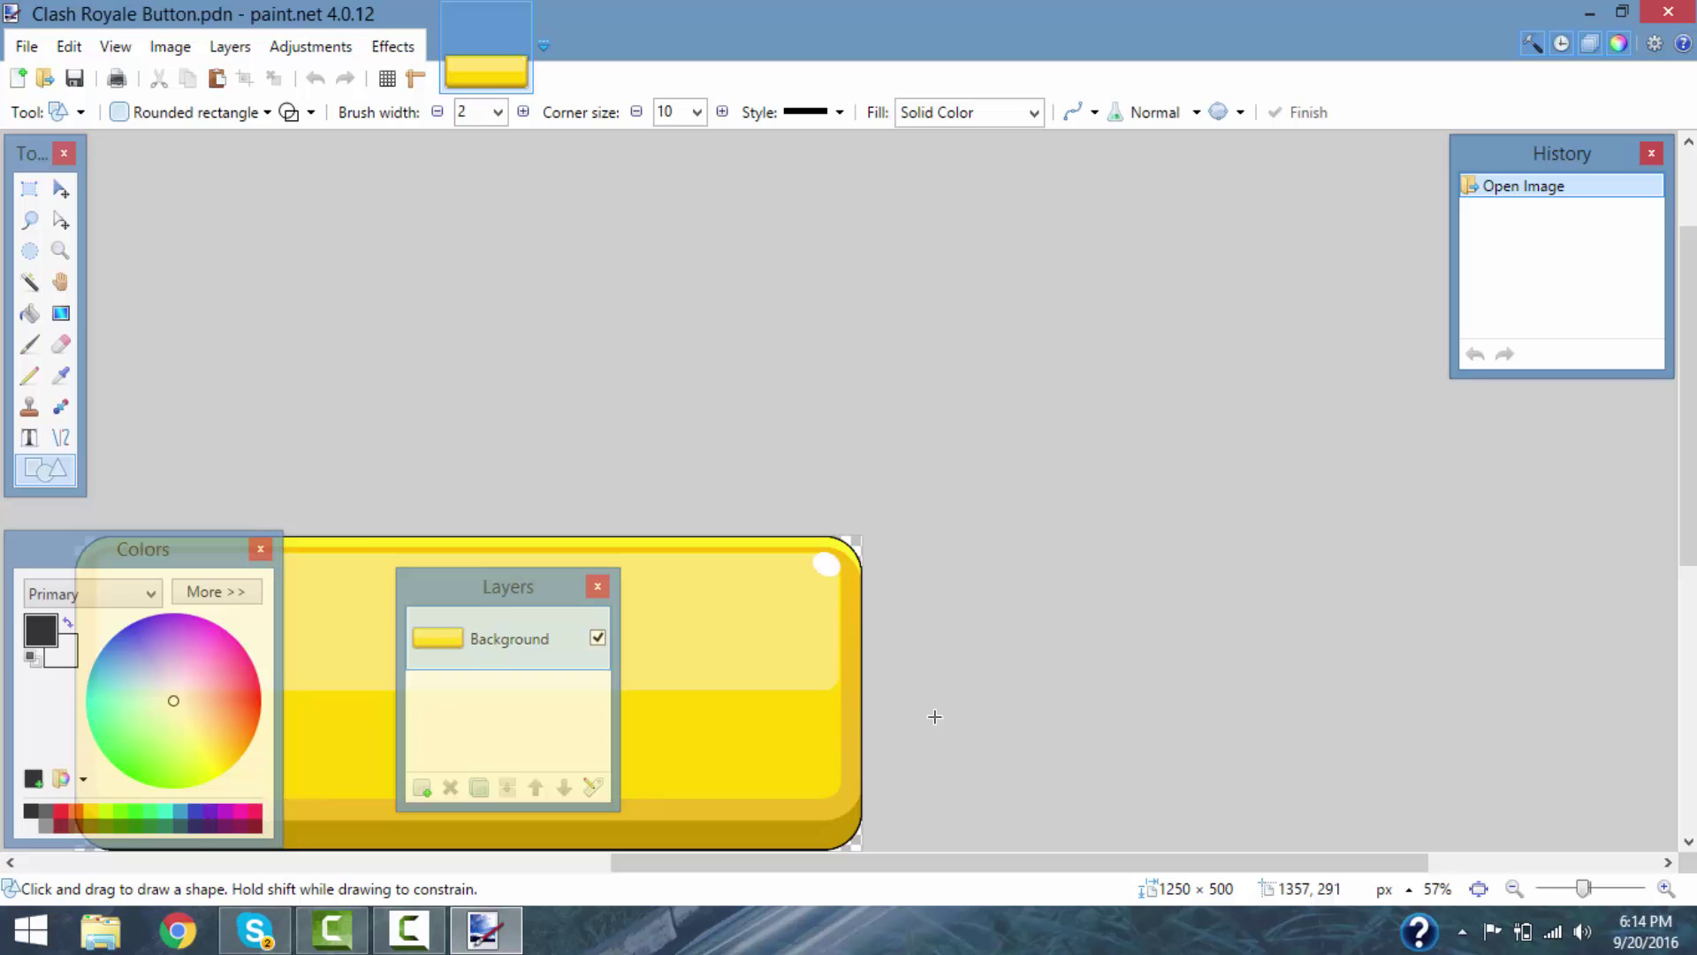
{"action": "scroll", "coordinate": [914, 875], "scroll_direction": "down", "scroll_amount": 2}
{"action": "scroll", "coordinate": [763, 822], "scroll_direction": "down", "scroll_amount": 2}
{"action": "scroll", "coordinate": [767, 774], "scroll_direction": "up", "scroll_amount": 3}
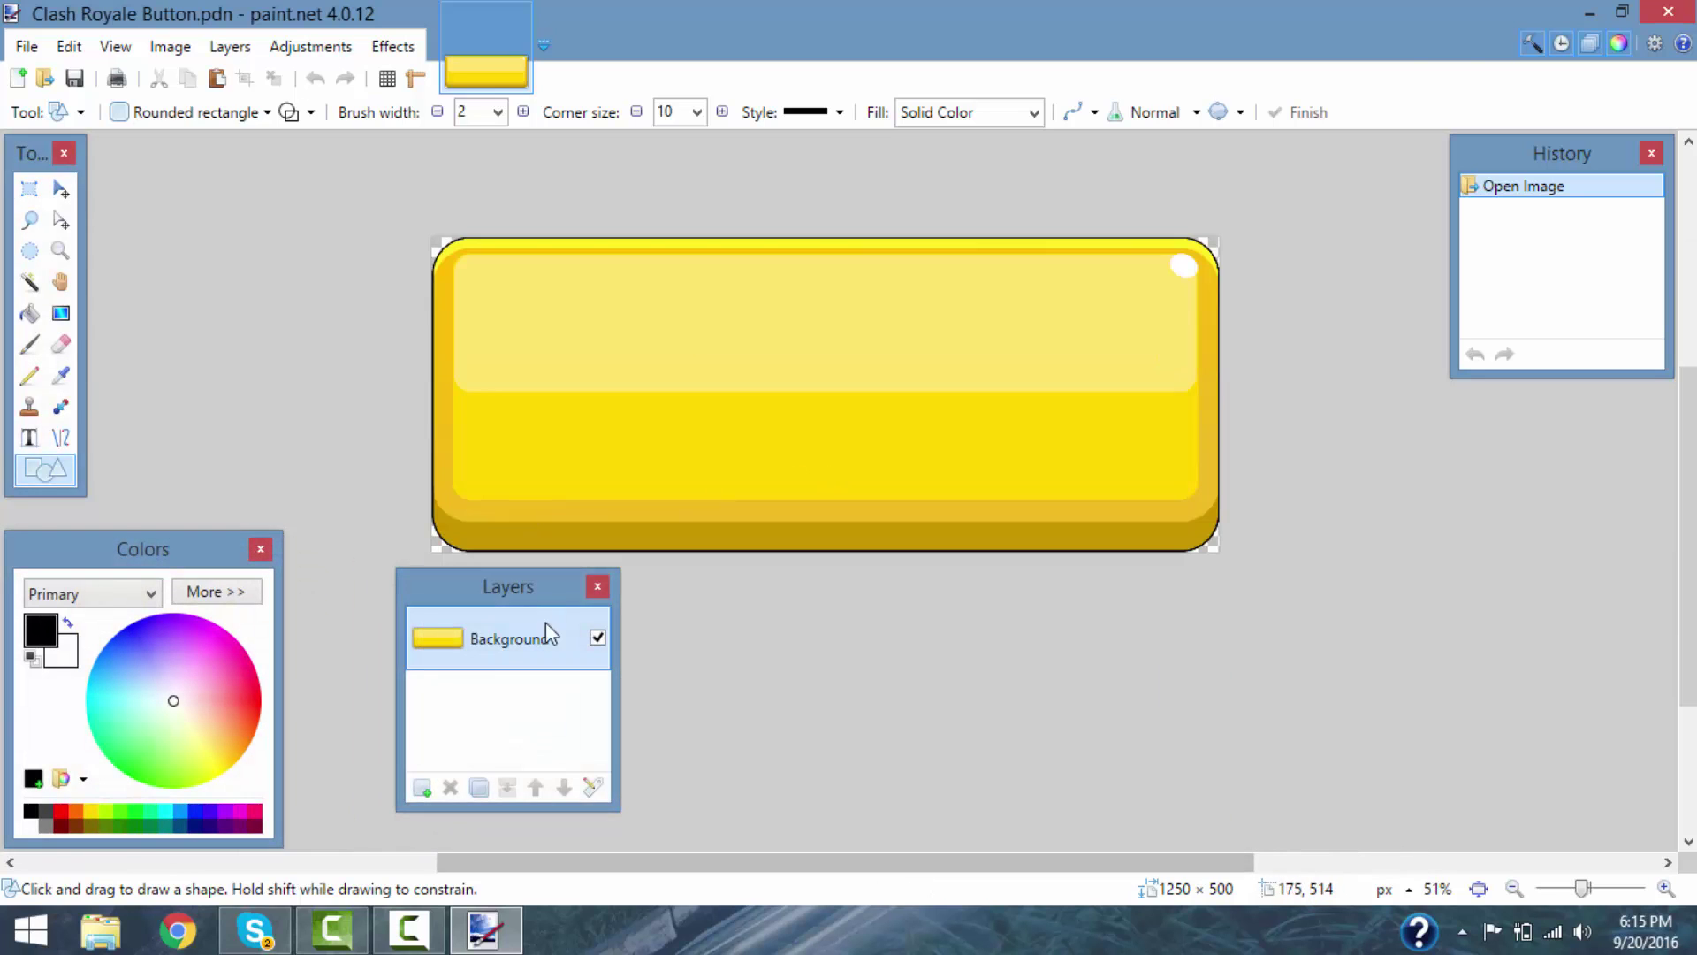
Move the Layers panel to the lower right, then select the button's middle band and deselect
{"action": "left_click_drag", "start_coordinate": [531, 586], "coordinate": [1492, 623]}
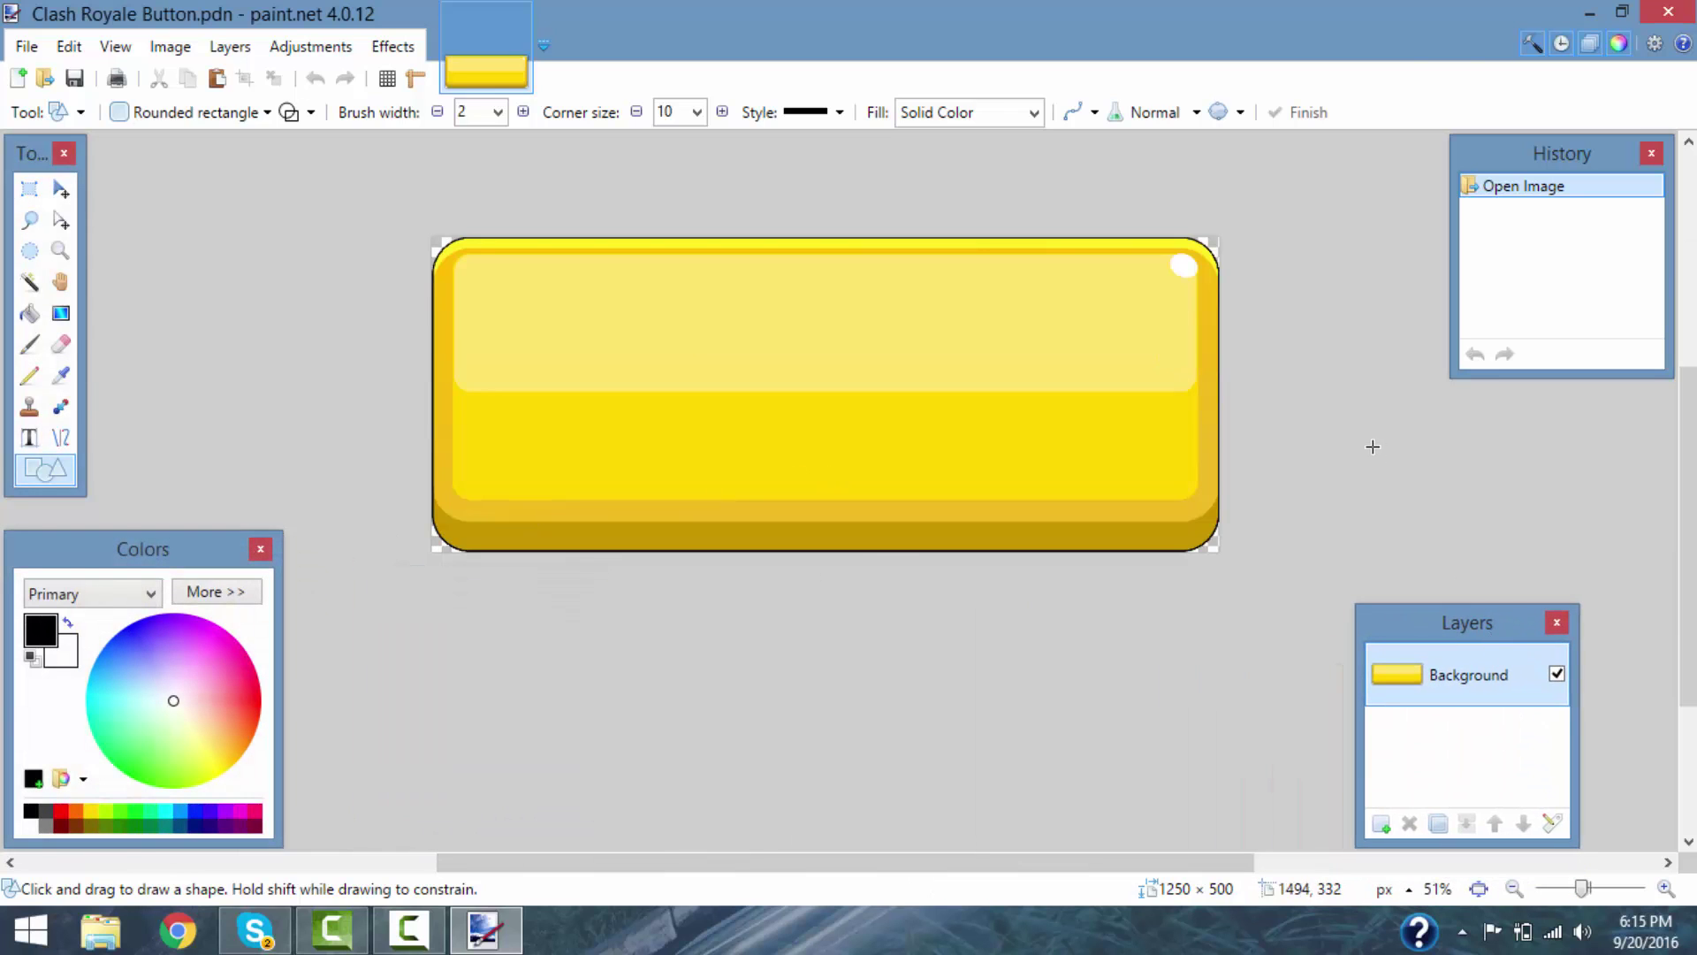
{"action": "scroll", "coordinate": [1362, 455], "scroll_direction": "up", "scroll_amount": 3}
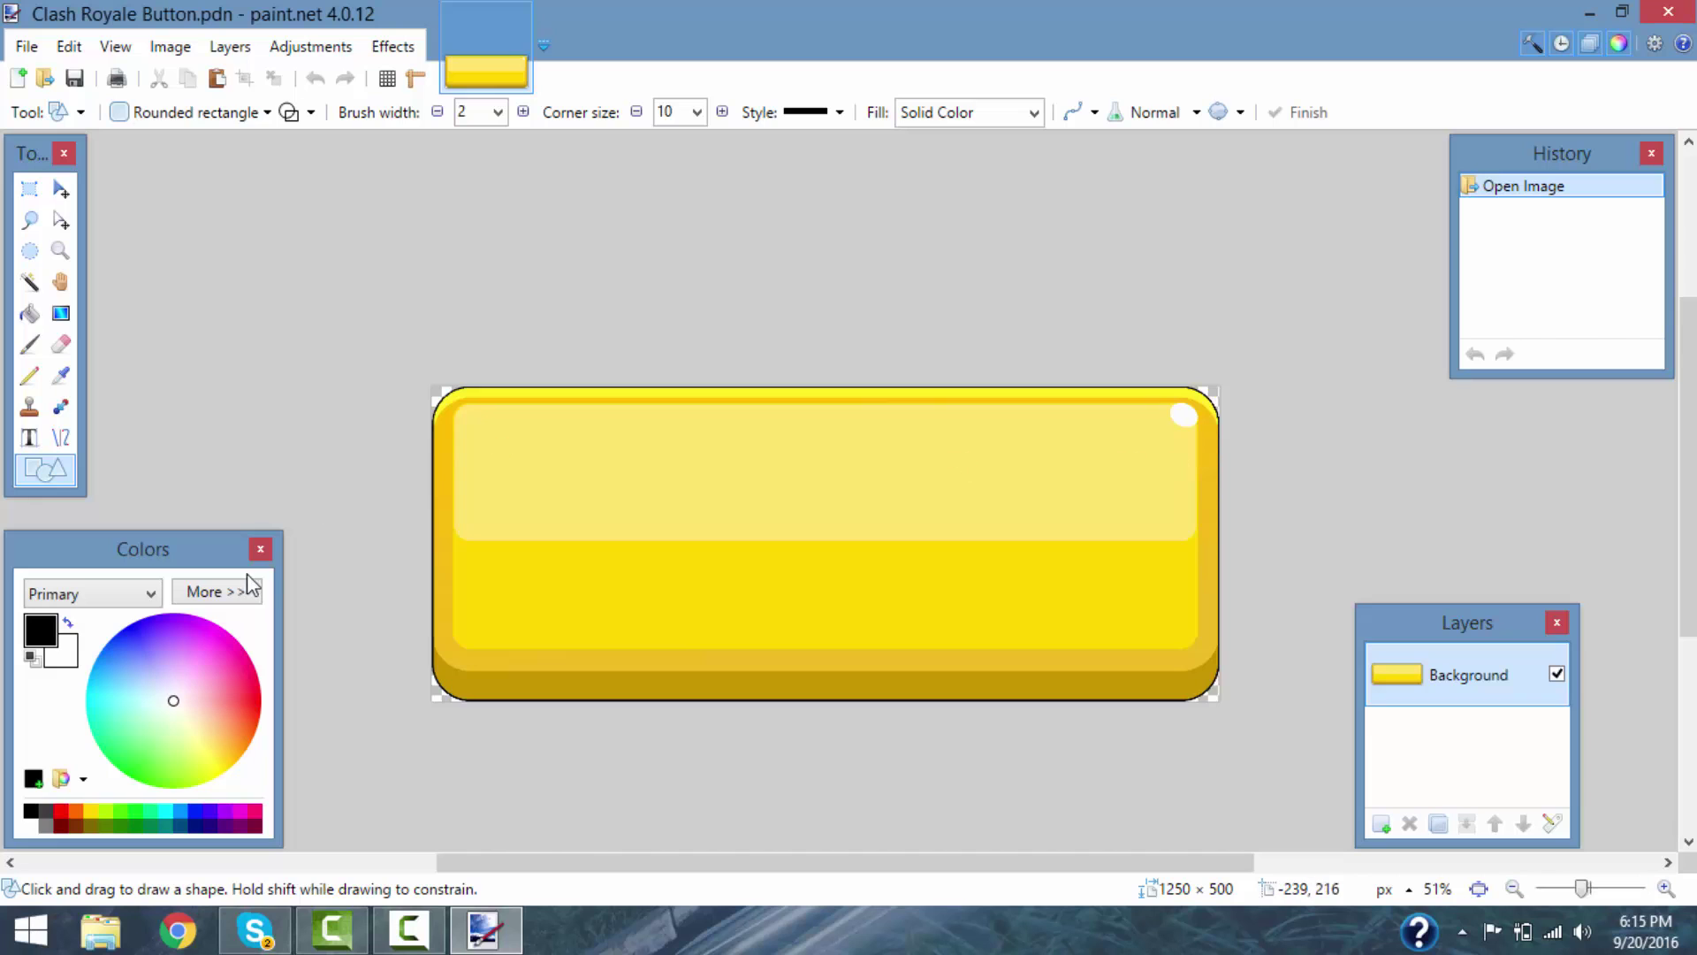
{"action": "left_click", "coordinate": [30, 190]}
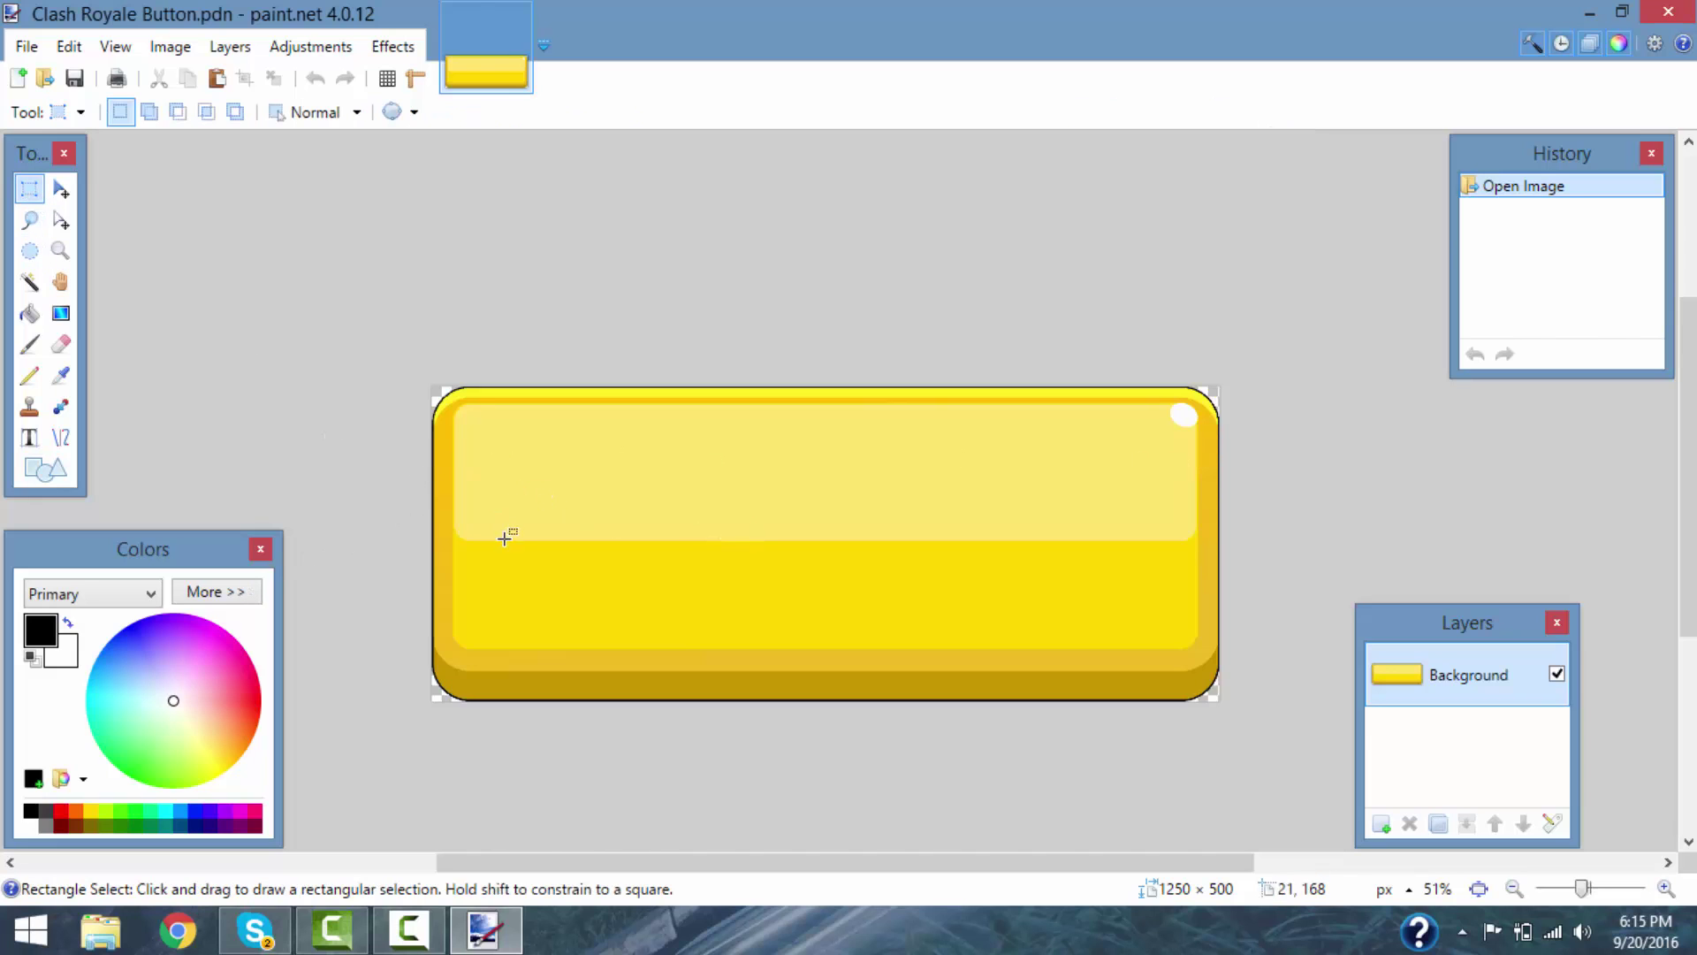
{"action": "mouse_move", "coordinate": [491, 474]}
{"action": "left_mouse_down"}
{"action": "mouse_move", "coordinate": [1216, 597]}
{"action": "mouse_move", "coordinate": [1138, 591]}
{"action": "left_mouse_up"}
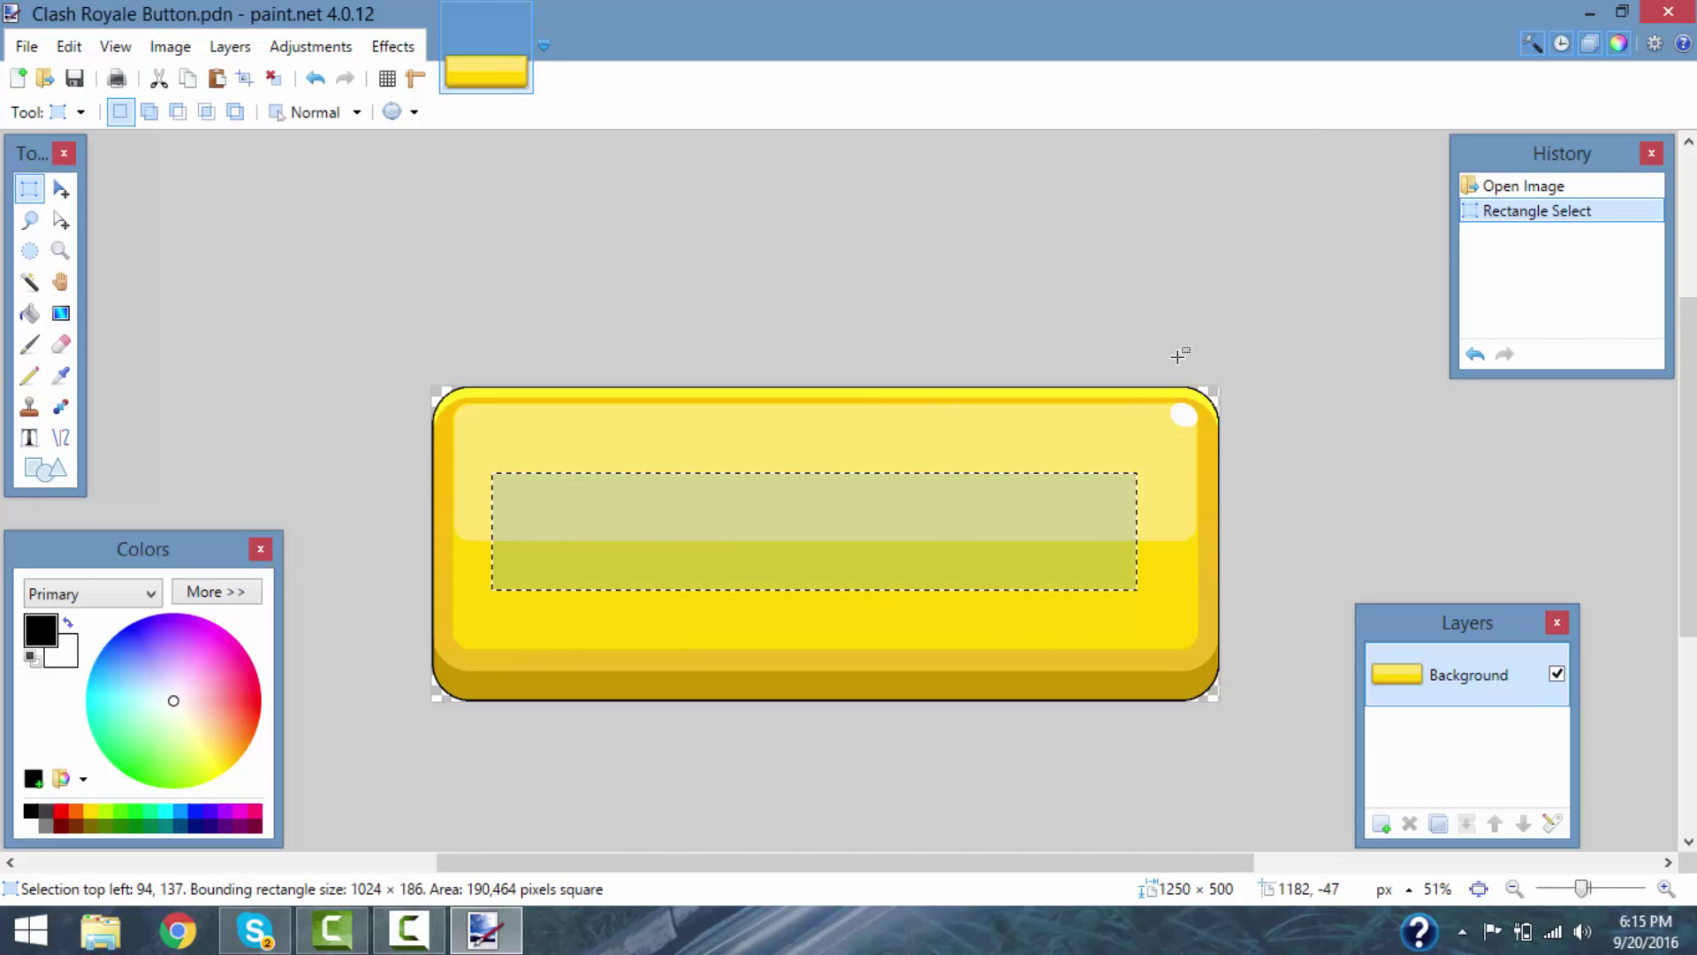
{"action": "left_click", "coordinate": [1140, 340]}
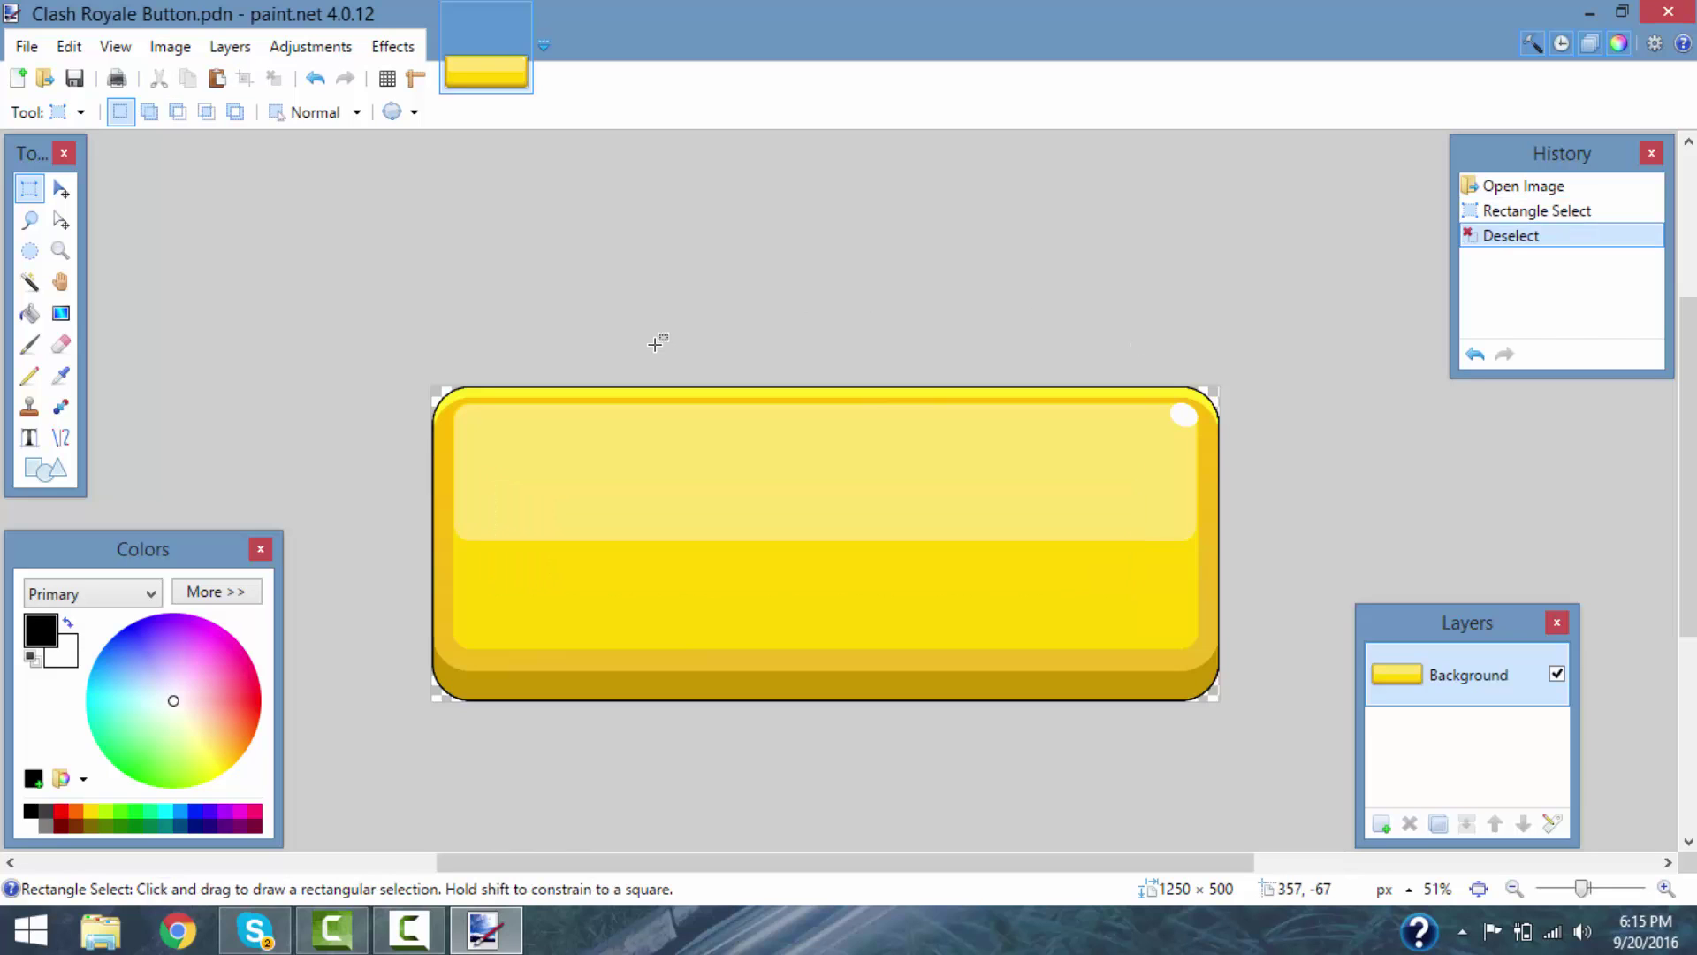